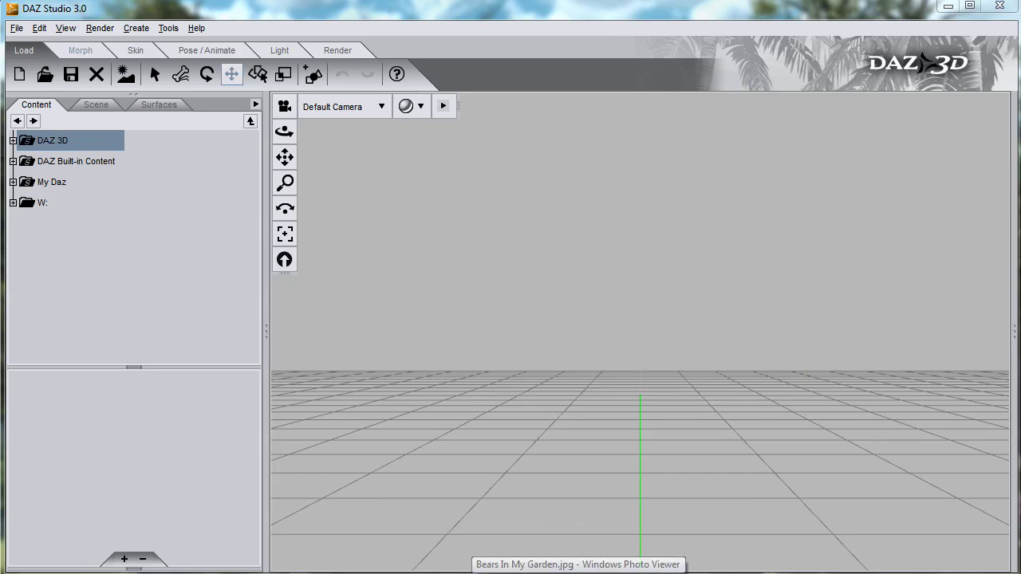
- View the finished reference picture Bears In My Garden.jpg in Windows Photo Viewer, and close it
click(578, 571)
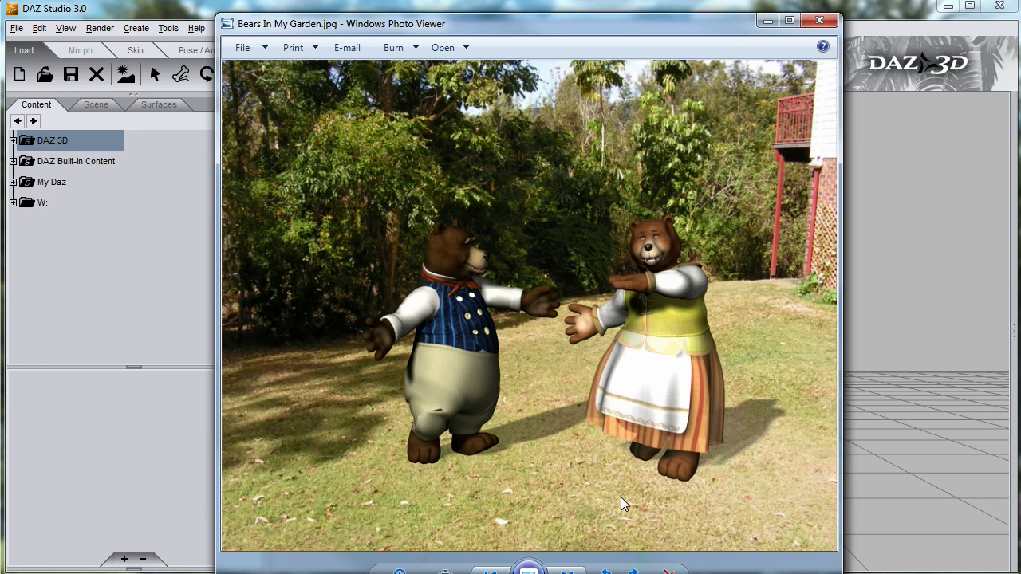
key(alt+F4)
- Load the Bears In My Garden scene from the My Daz Scenes folder and show its list of scene items
click(24, 184)
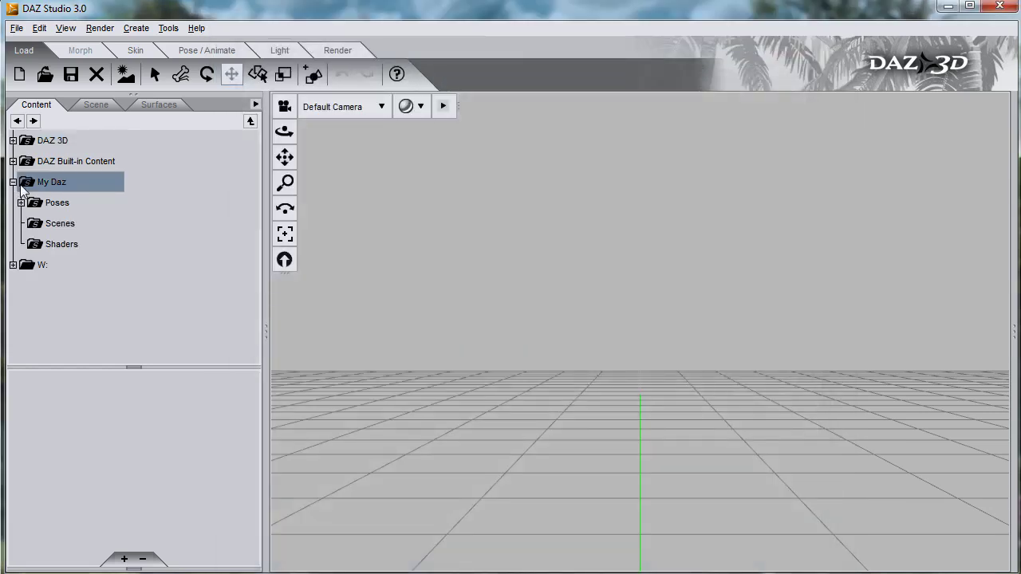
click(61, 224)
double_click(50, 423)
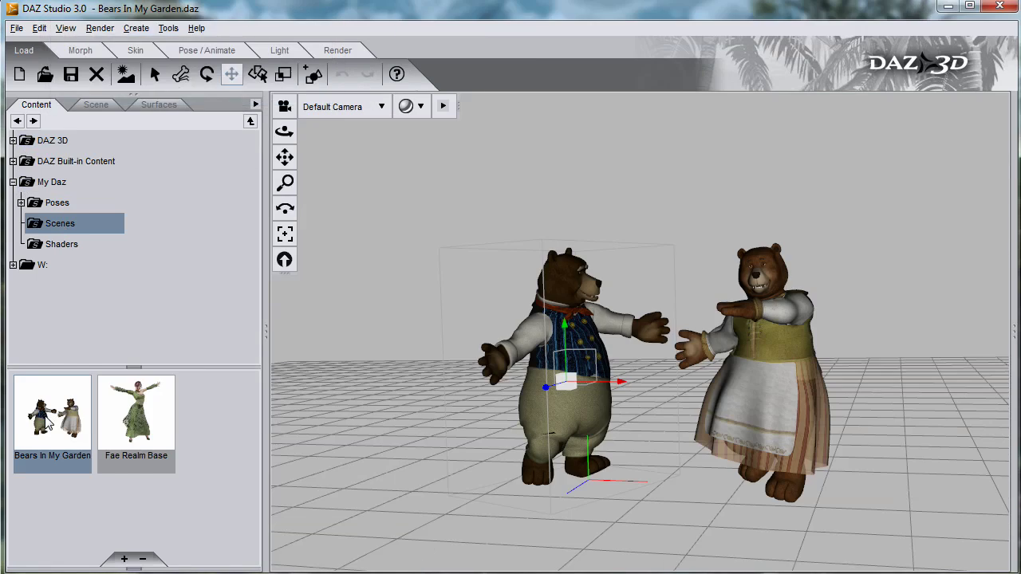
click(96, 105)
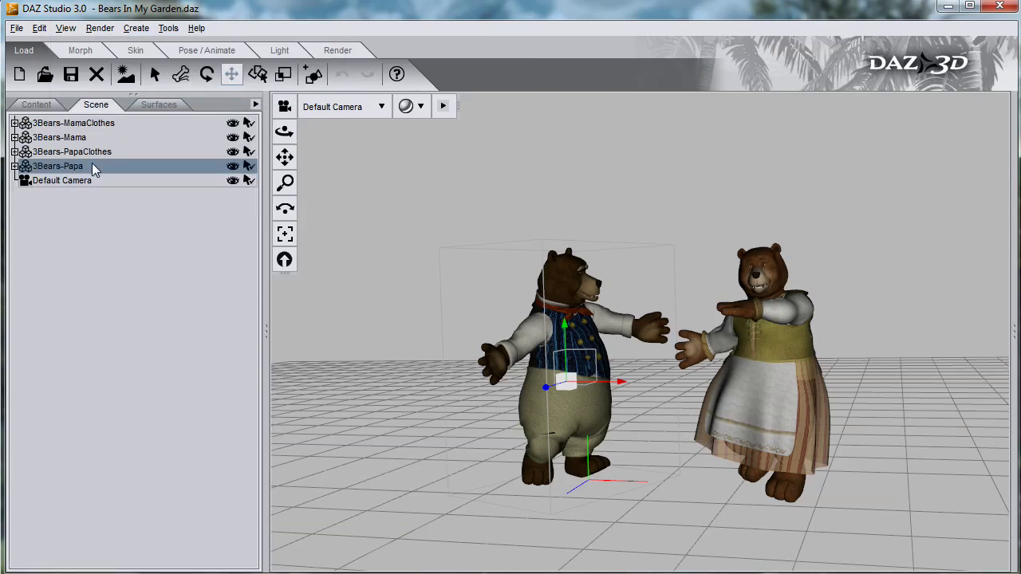
- Use the garden photo PICT4350.JPG as the scene's backdrop, and clear the selection of the Papa bear
click(40, 28)
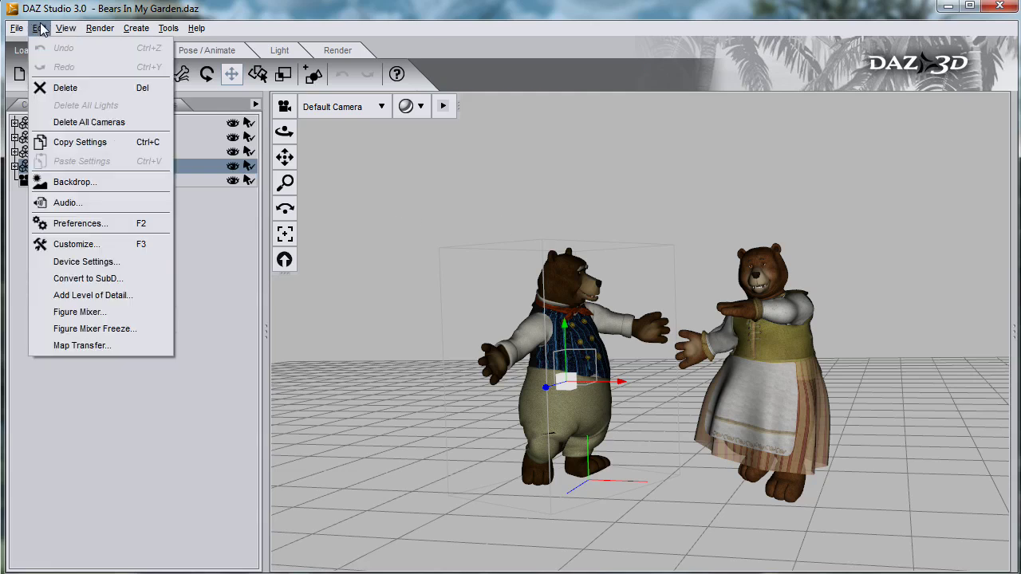
click(86, 182)
click(456, 268)
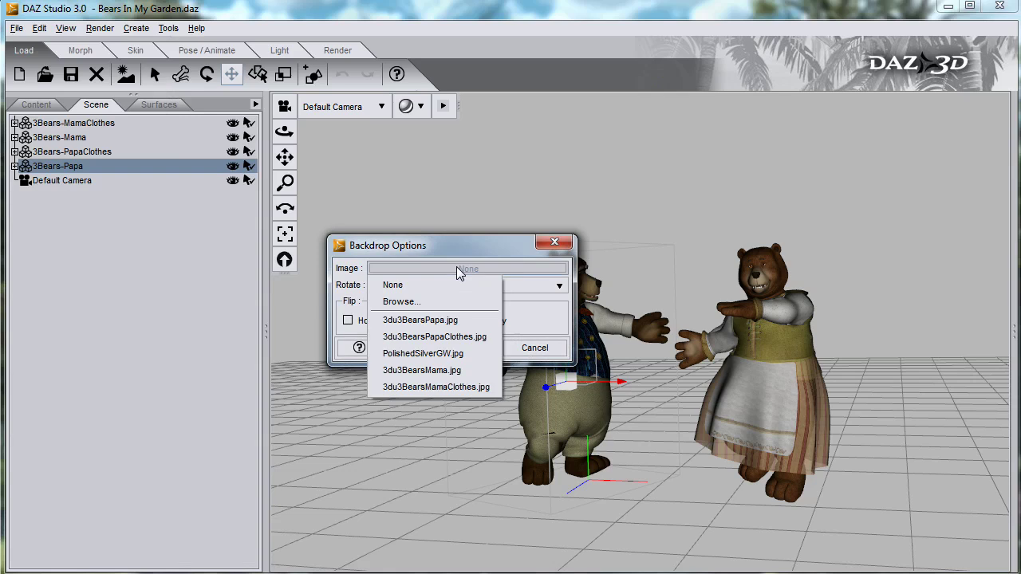
click(456, 301)
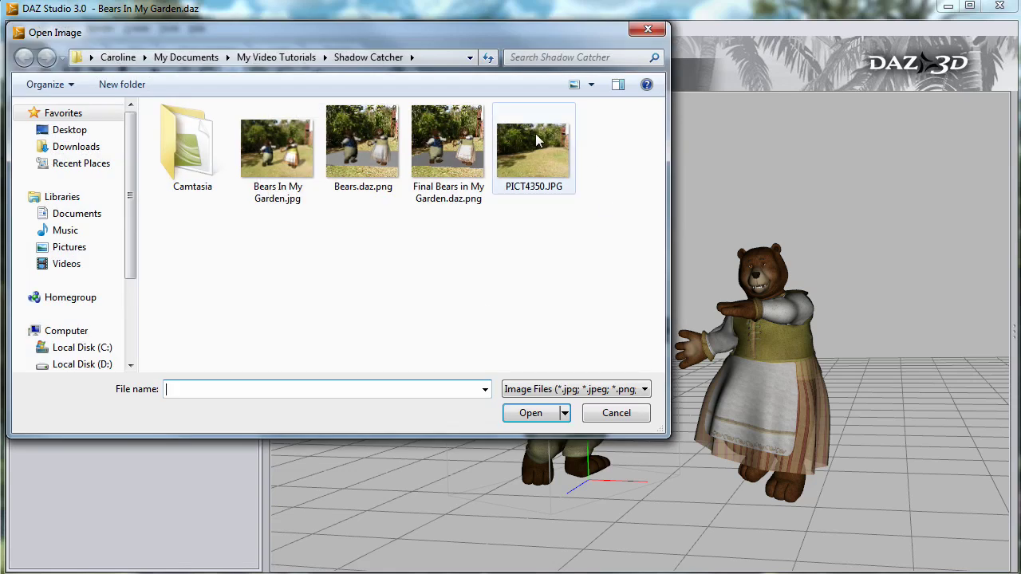
click(535, 133)
click(528, 415)
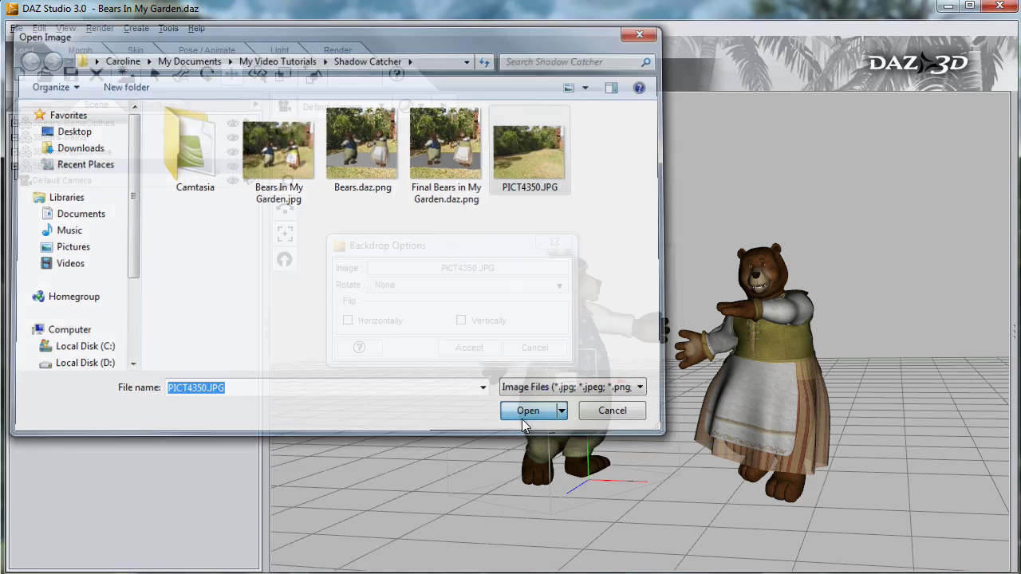
click(471, 347)
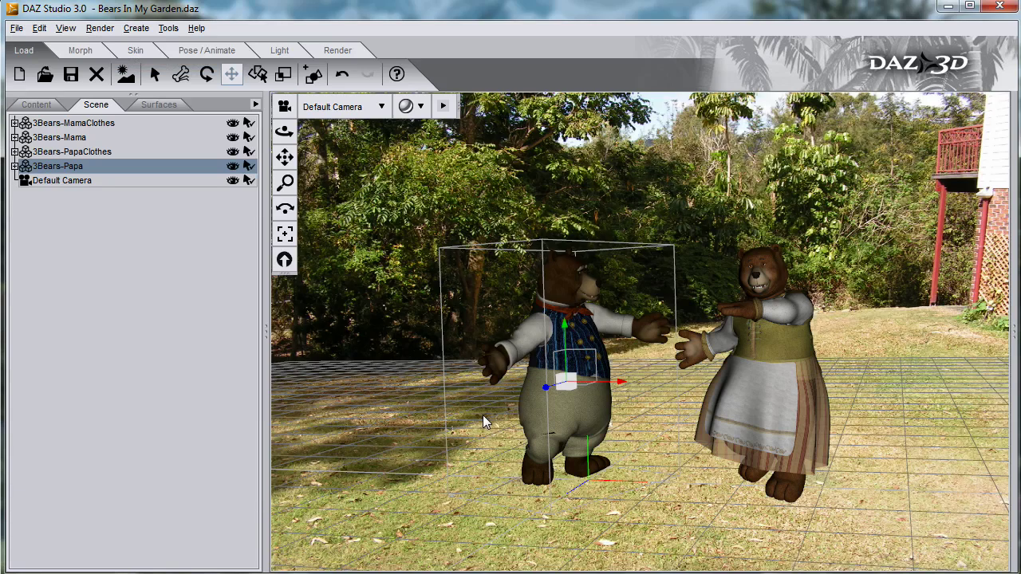
click(447, 419)
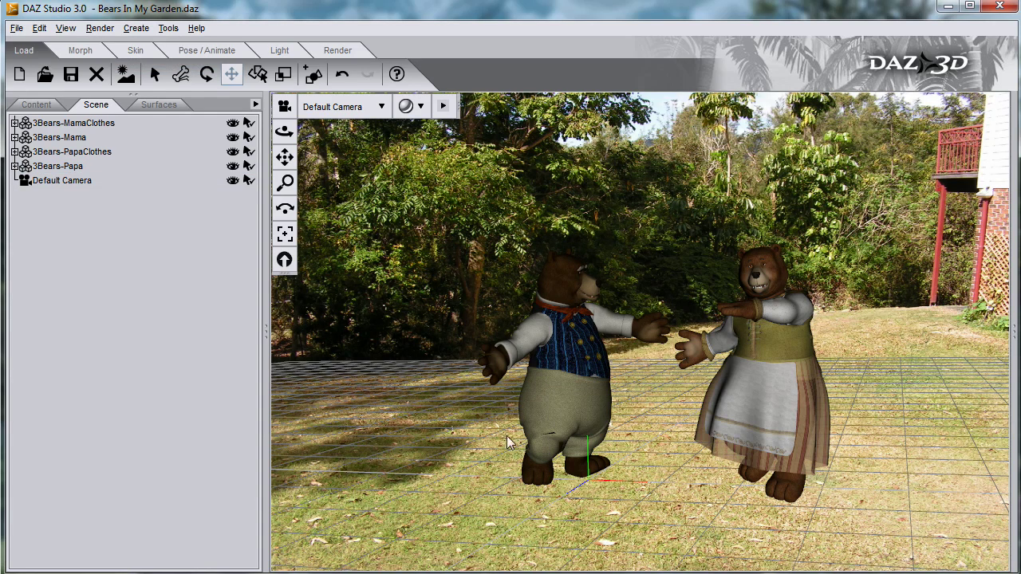
- Set the render dimensions to the Display Wide (5:4) preset and the render target to the active viewport
click(100, 28)
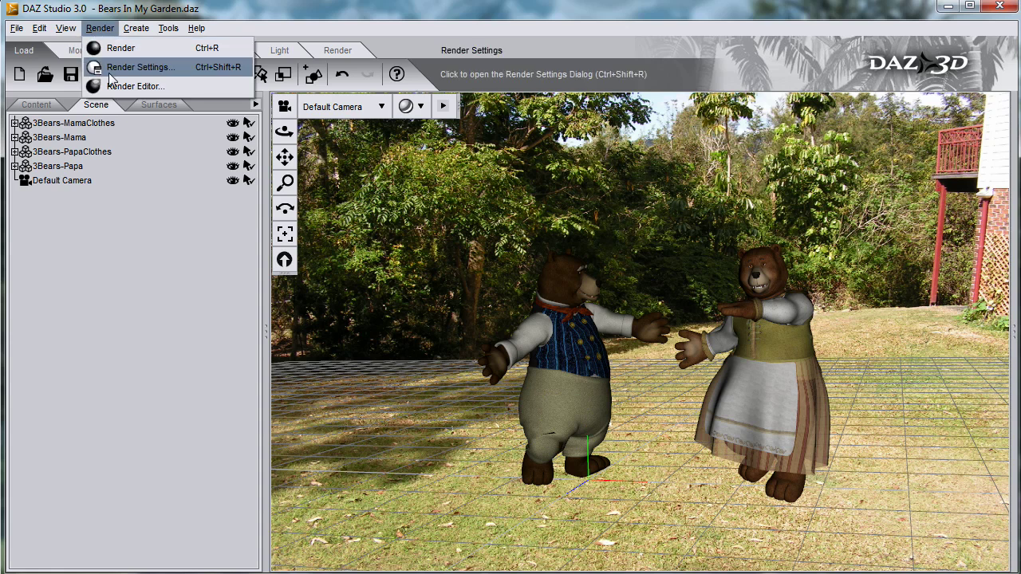
click(136, 67)
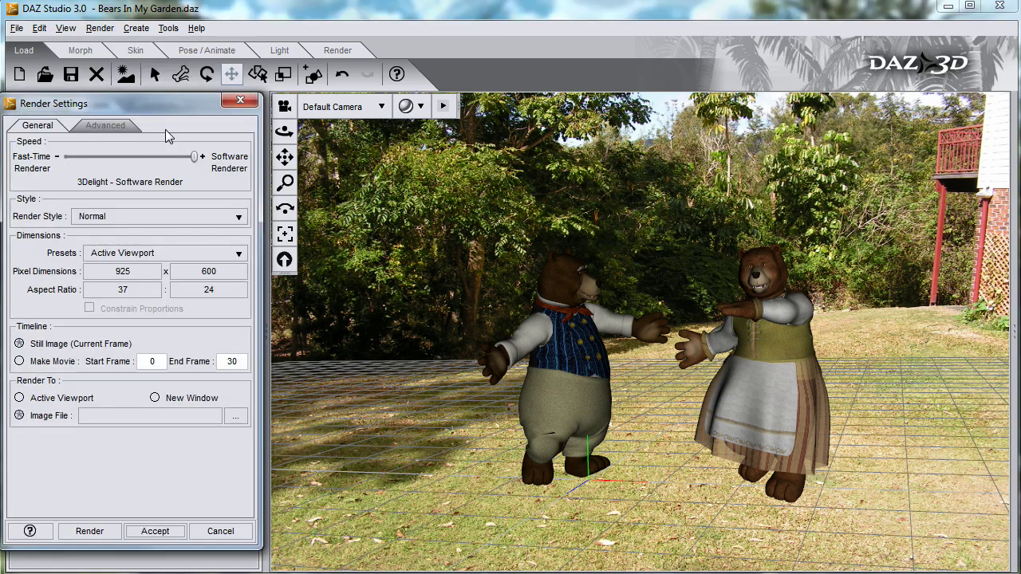
drag(164, 106, 297, 91)
click(284, 241)
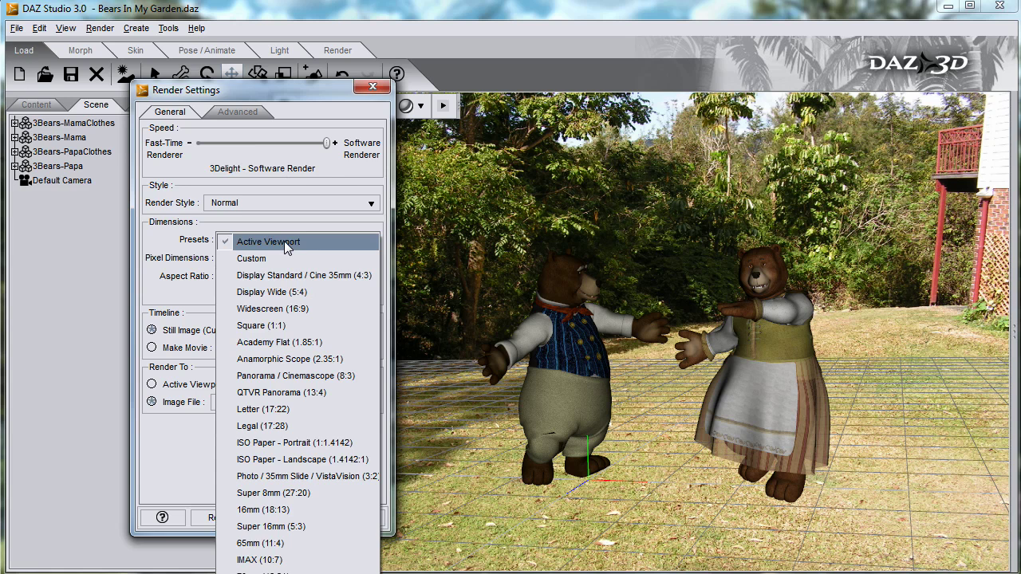
click(283, 292)
click(199, 386)
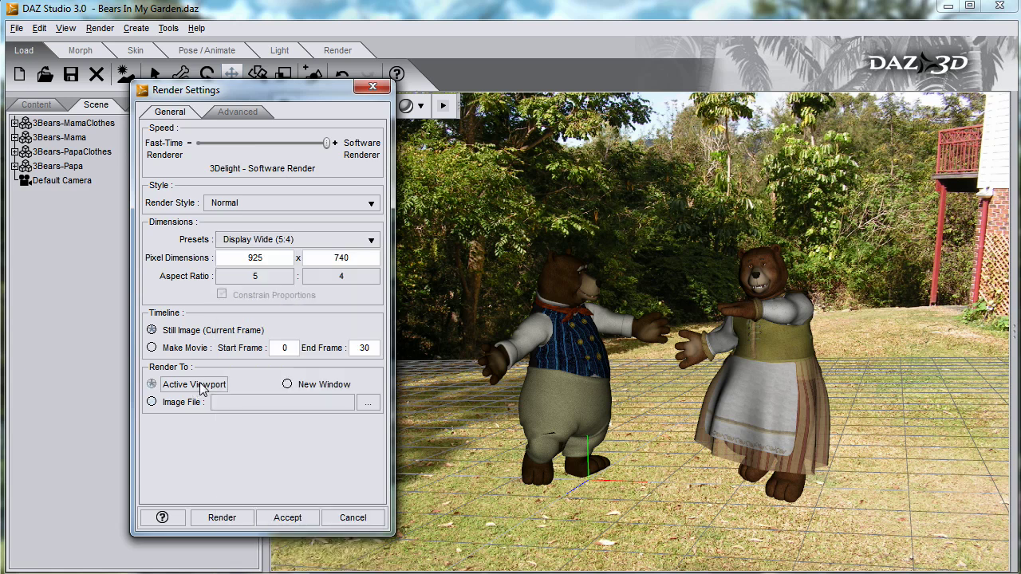
click(287, 518)
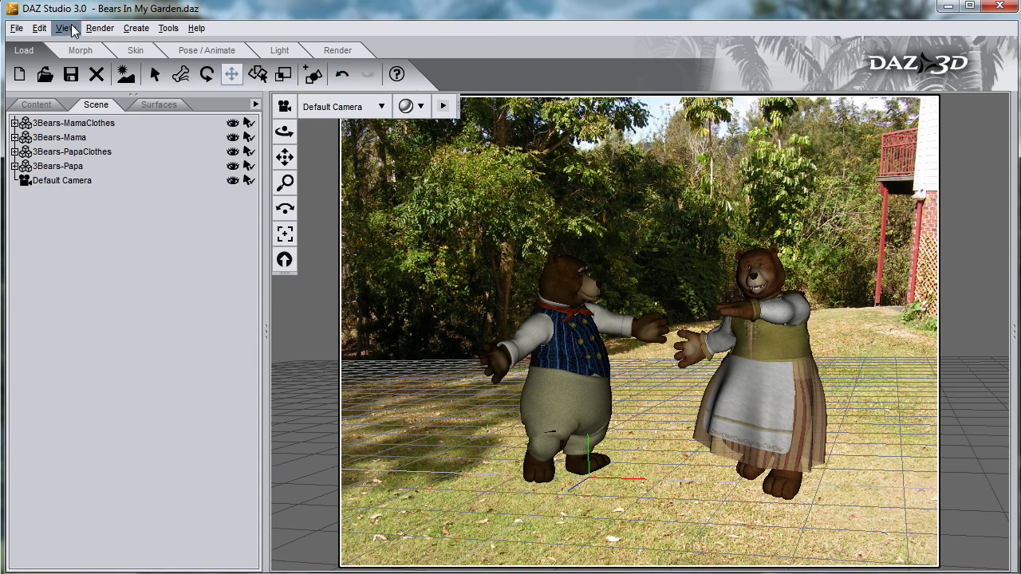
- Test-render the bears against the garden backdrop, and dismiss the rendered image
click(100, 28)
click(120, 49)
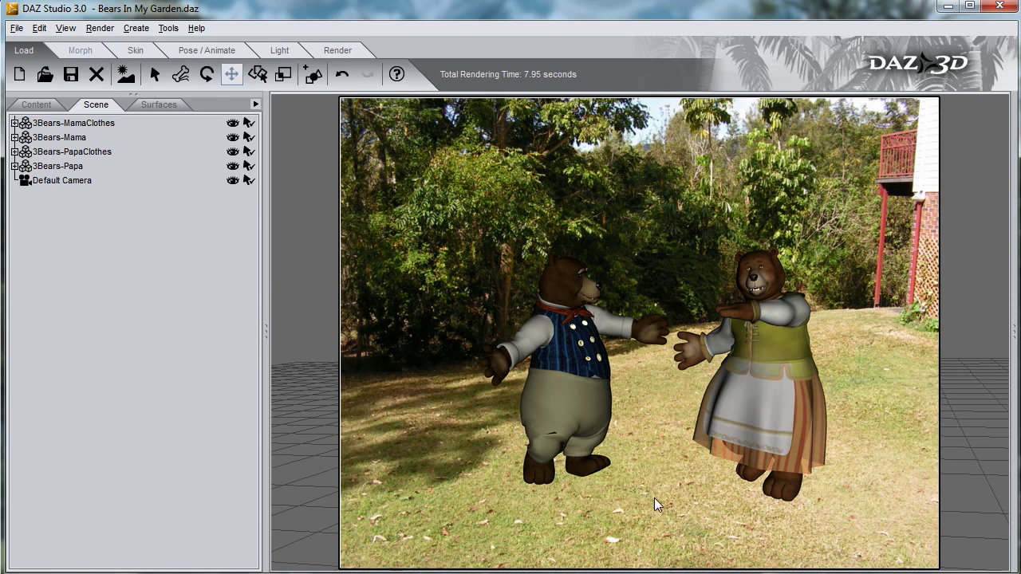
click(517, 355)
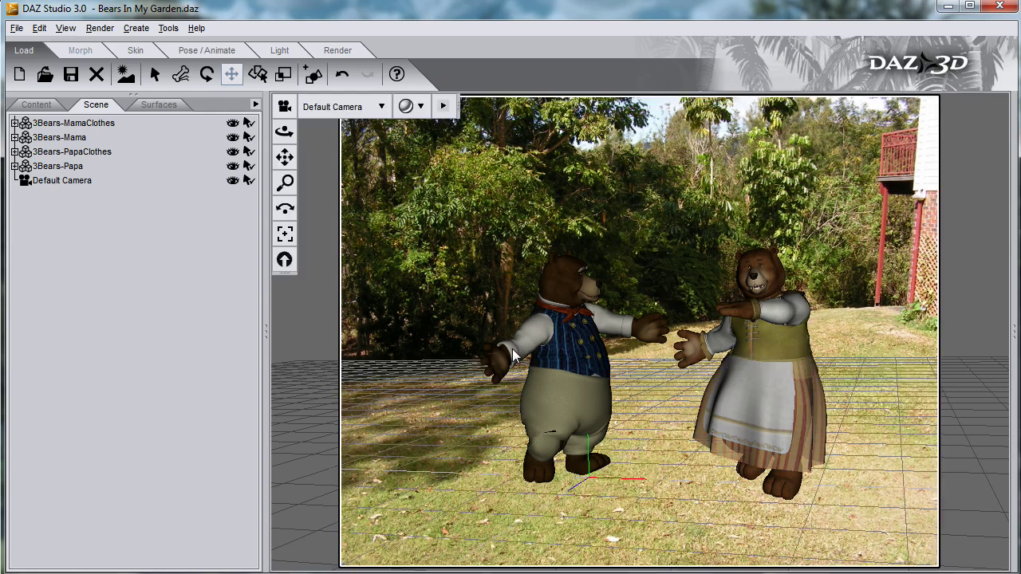
- Create a 10 m plane primitive with 10 divisions and move it back and sideways to lie beneath both bears
drag(278, 130, 333, 133)
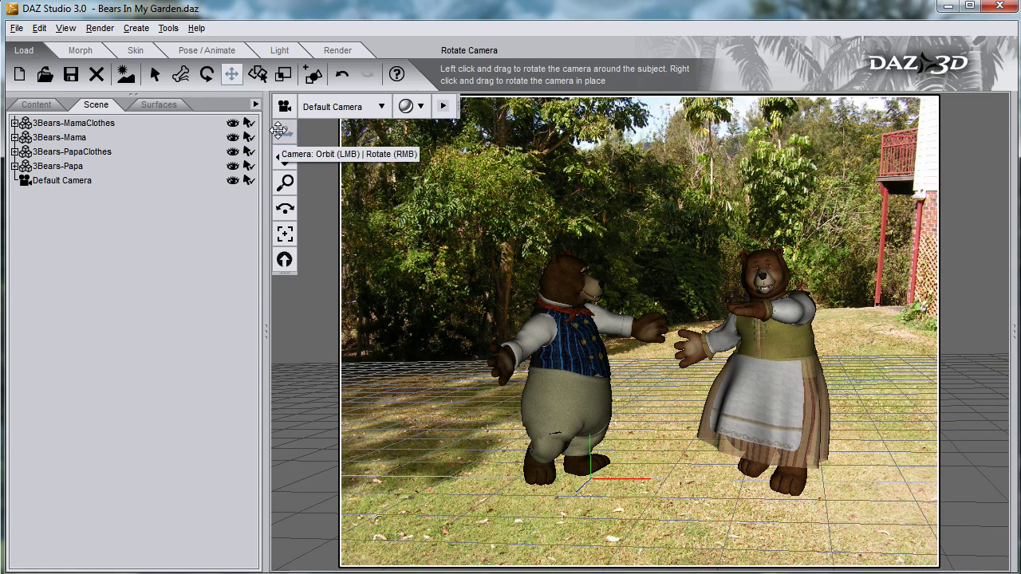
click(144, 30)
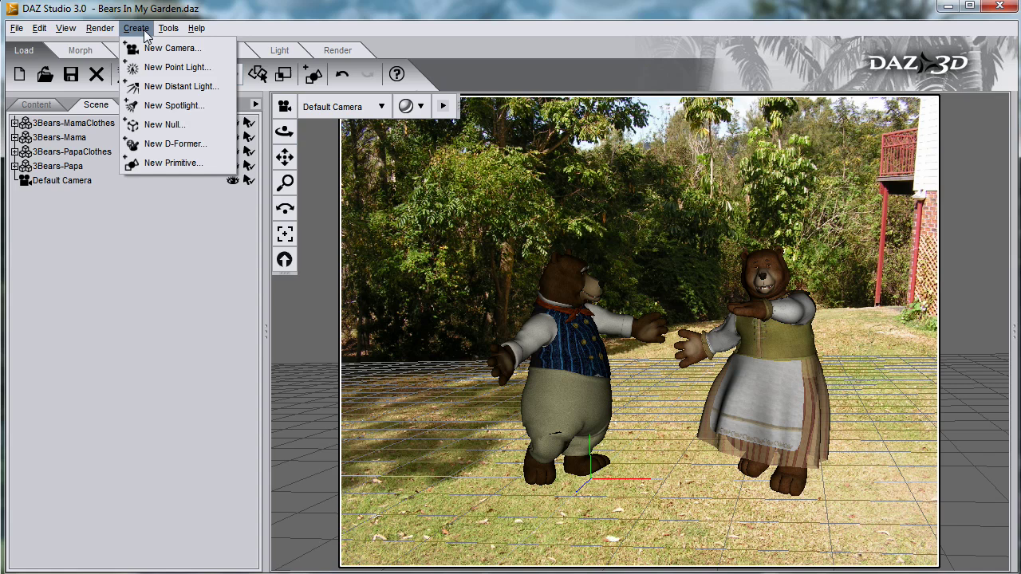
click(174, 164)
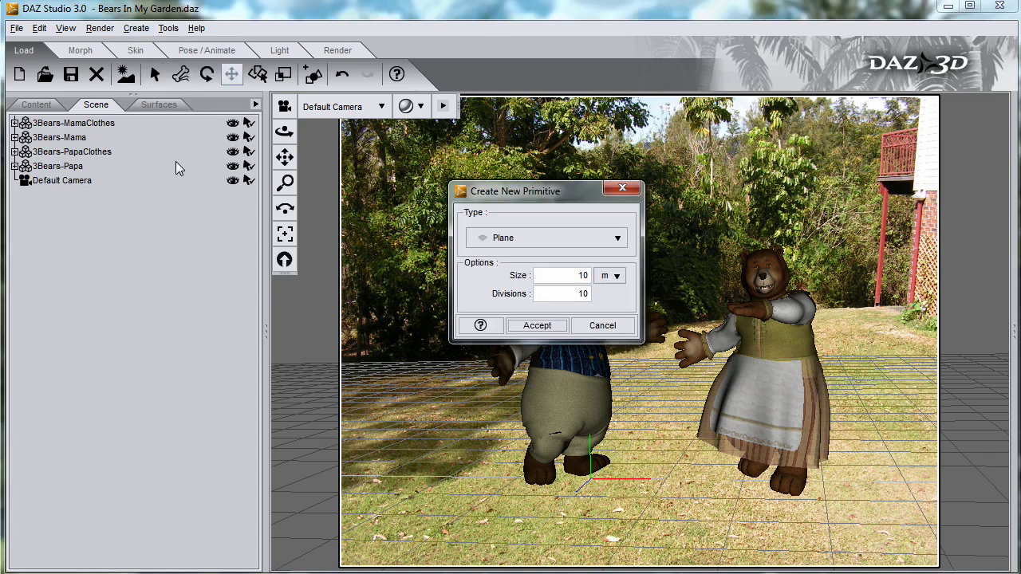
click(539, 326)
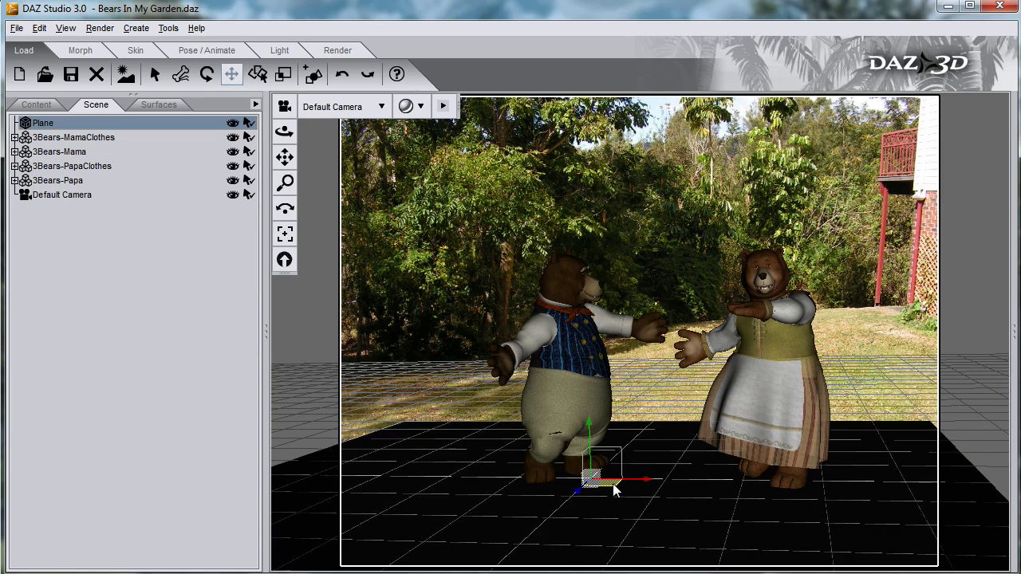
drag(615, 489, 688, 434)
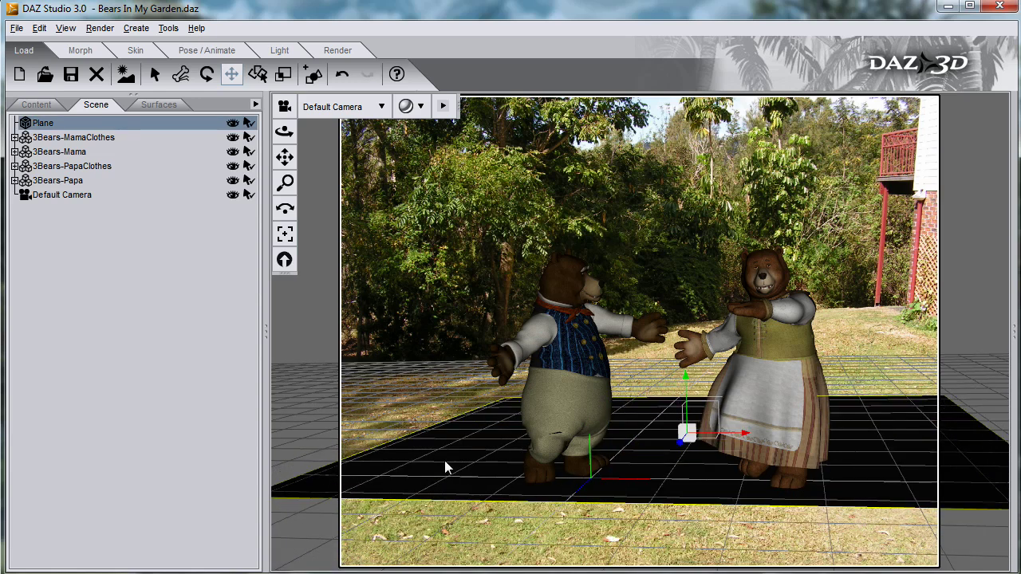
- Add a new distant light to the scene
click(136, 28)
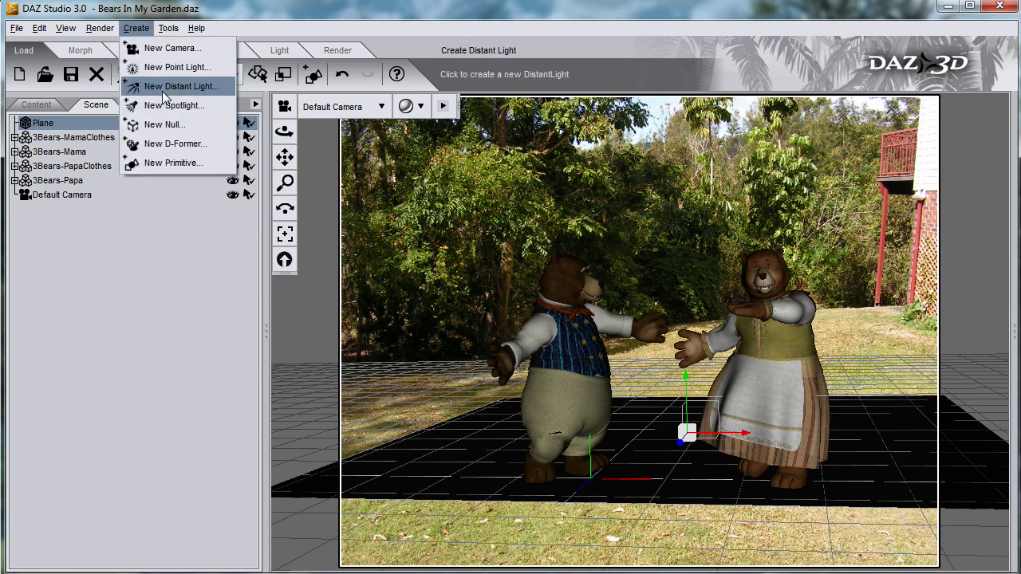
click(172, 86)
click(189, 77)
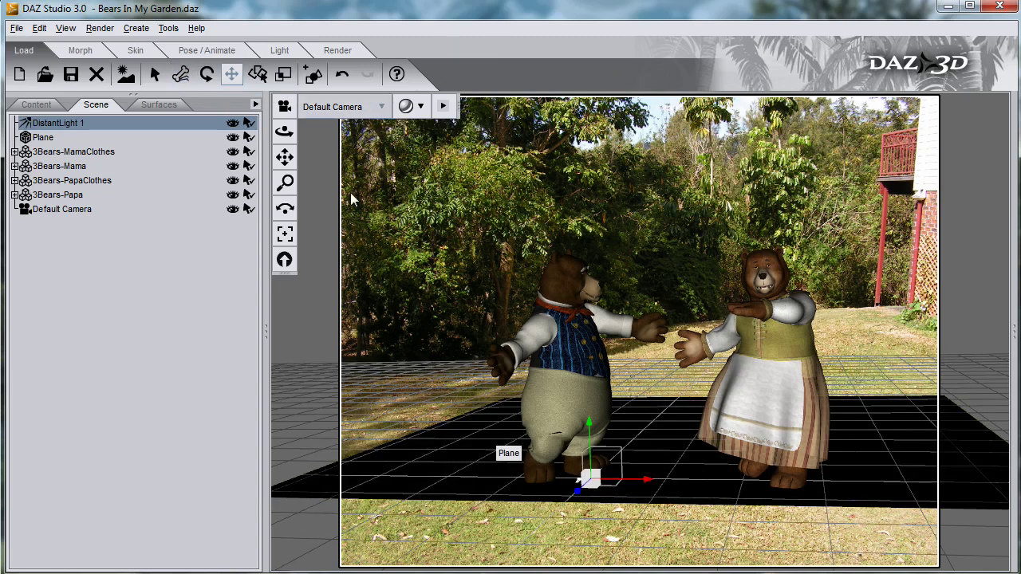
- Aim the distant light through its own view so it shines down on the bears from the upper left, and return to the Default Camera
click(331, 108)
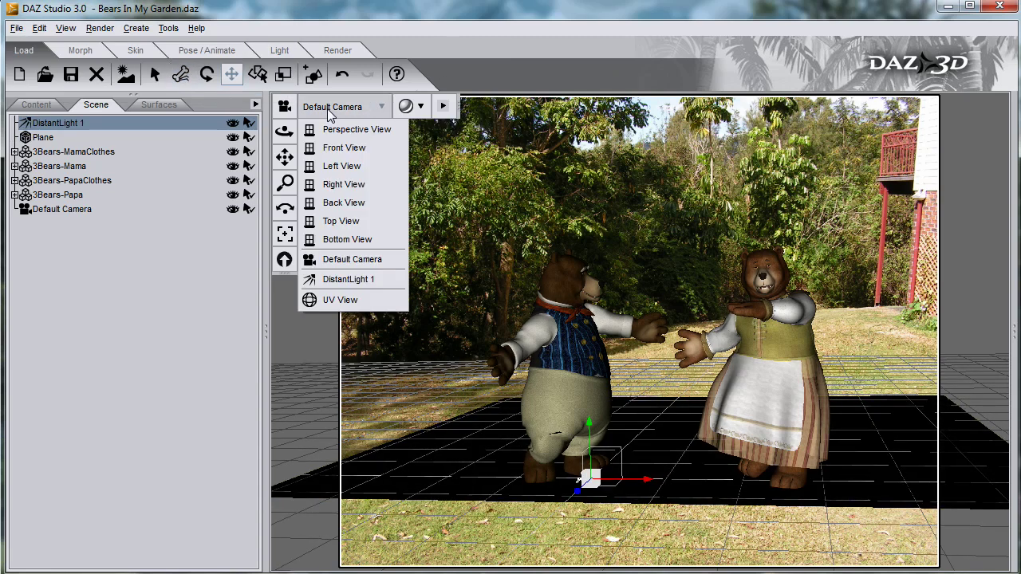
click(359, 281)
mouse_move(284, 131)
mouse_down()
mouse_move(285, 219)
mouse_move(284, 133)
mouse_up()
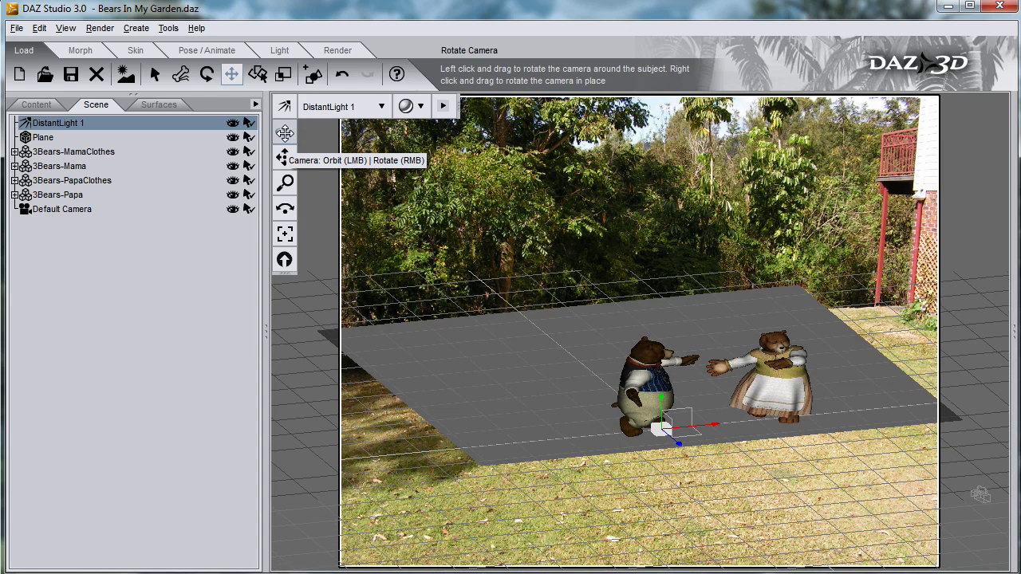
drag(284, 133, 284, 137)
click(323, 110)
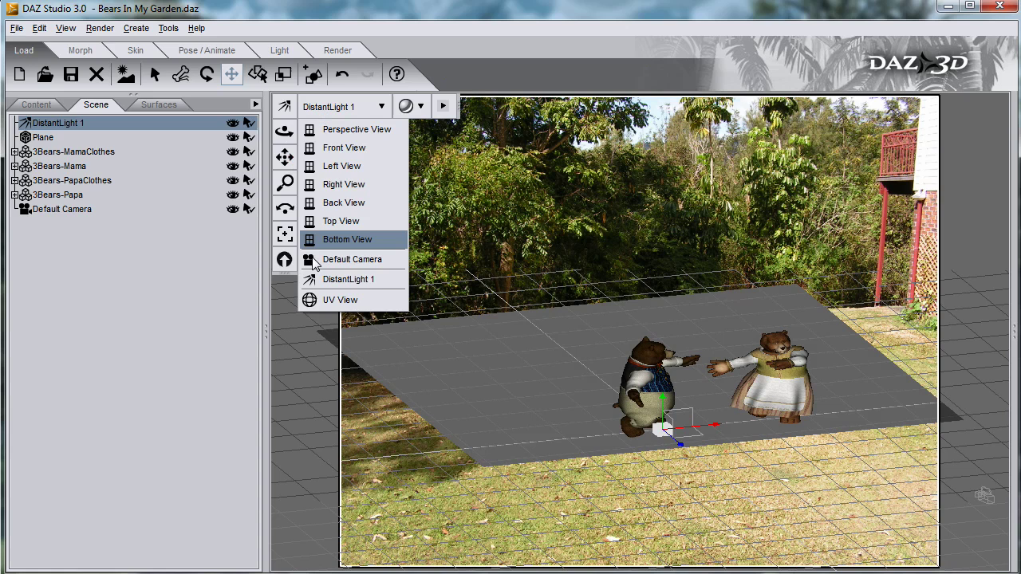
click(320, 266)
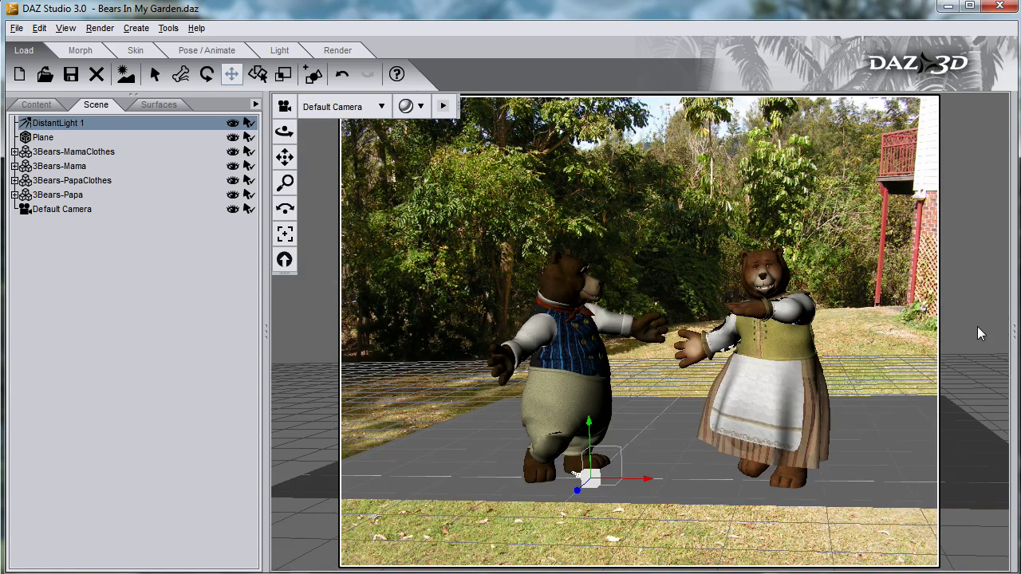
- Set the distant light's shadow type to Deep Shadow Map
click(1013, 340)
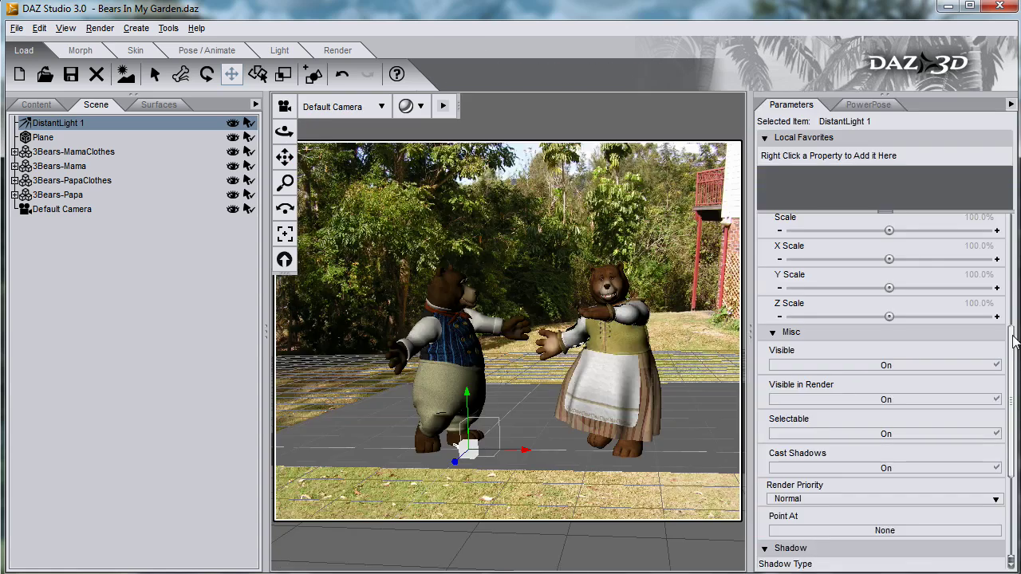
scroll(963, 277, down, 3)
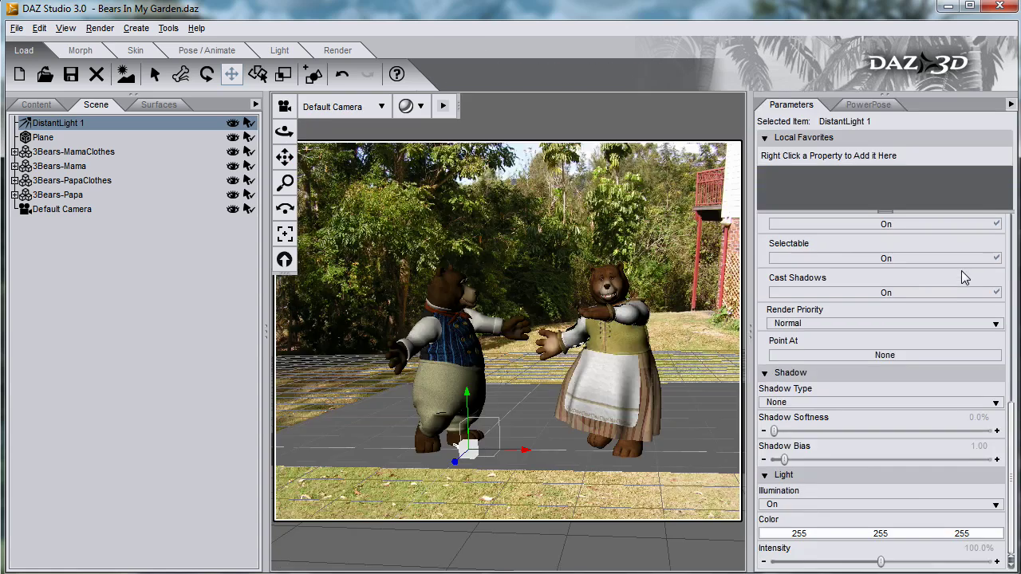
click(853, 403)
click(855, 421)
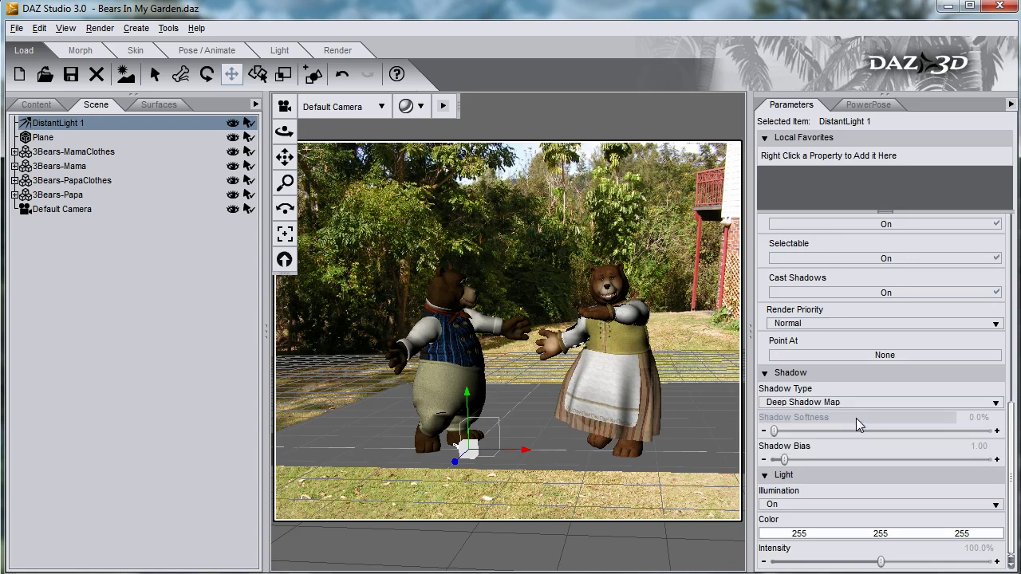
- Turn off Cast Shadows for the plane, and hide its parameters
click(46, 139)
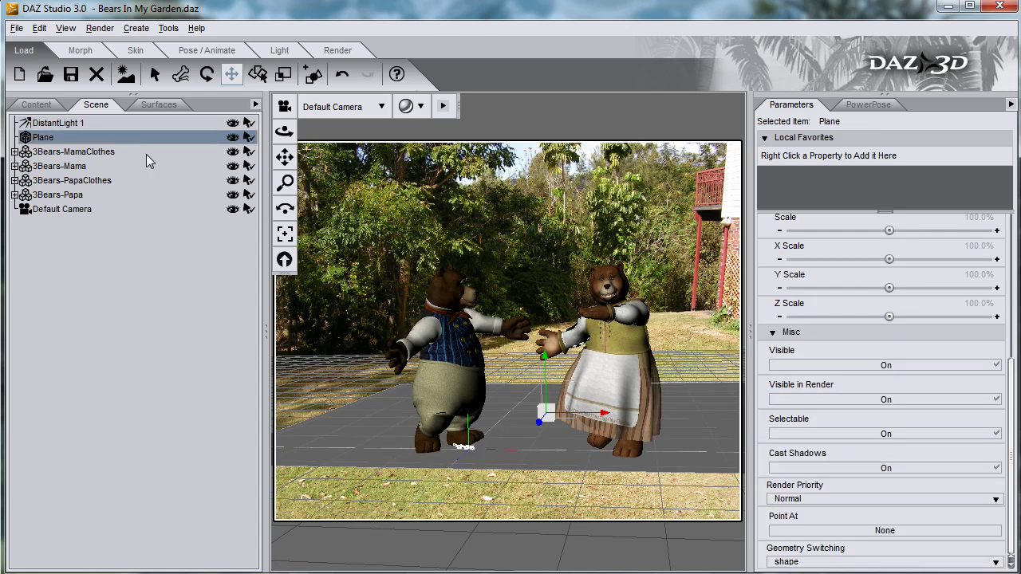
click(875, 468)
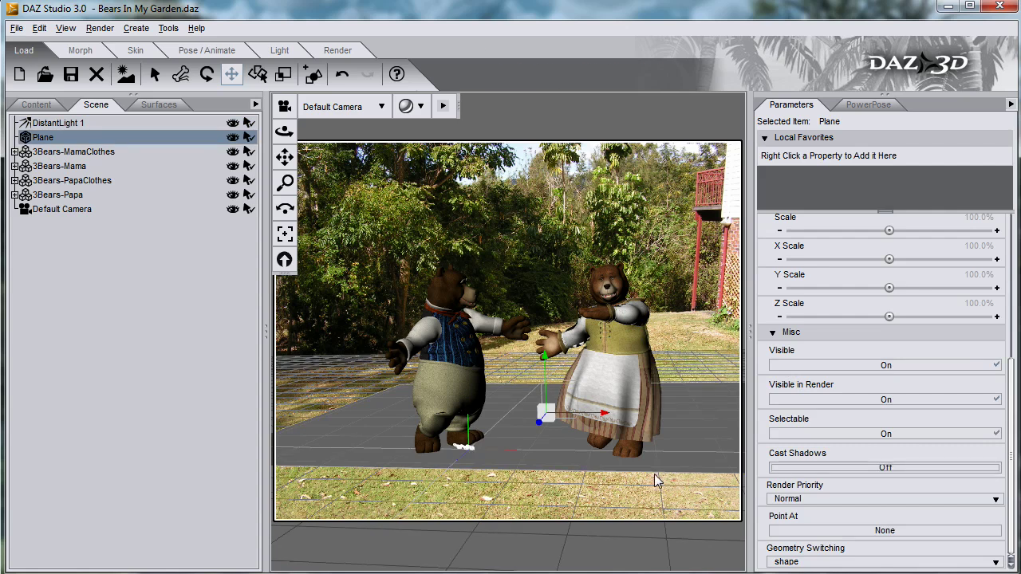
click(752, 336)
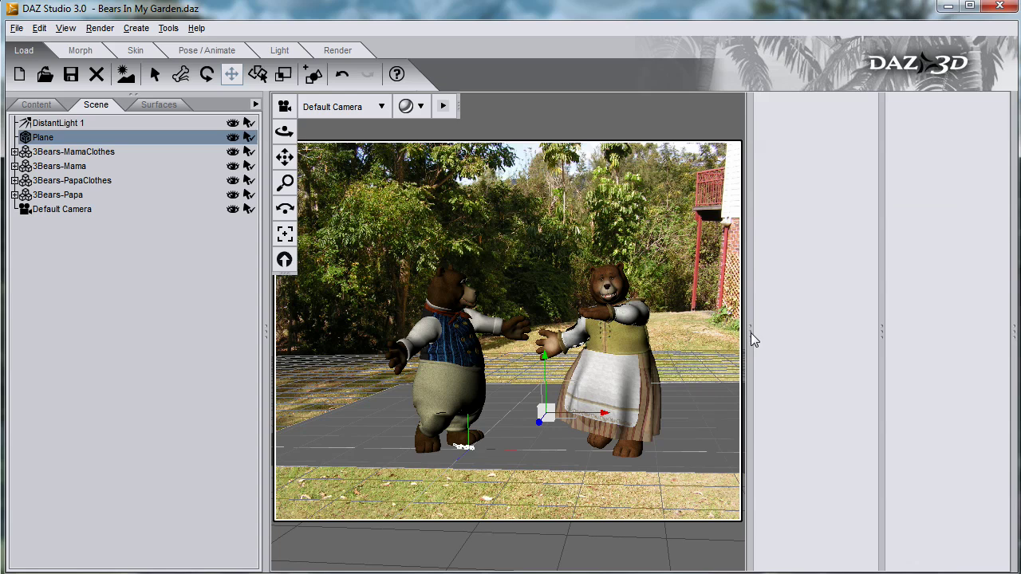
- Render the scene to check the bears' shadows on the plane, and dismiss the render
click(99, 28)
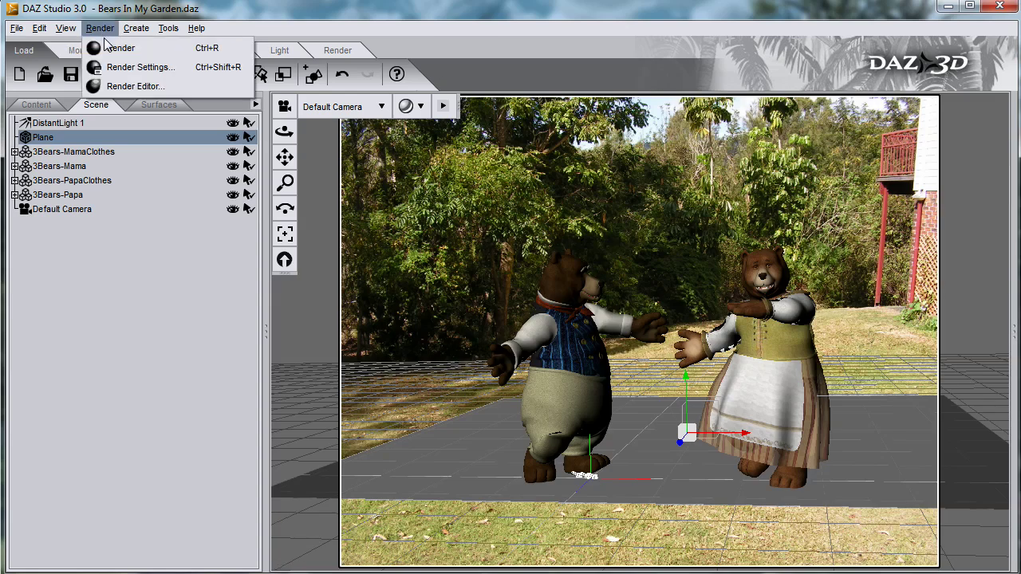
click(108, 48)
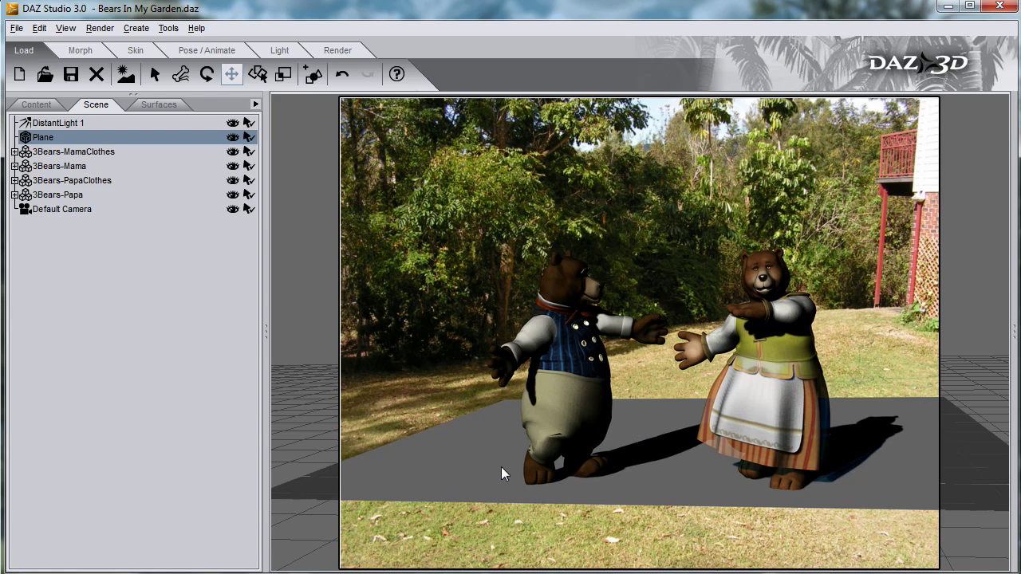
click(669, 441)
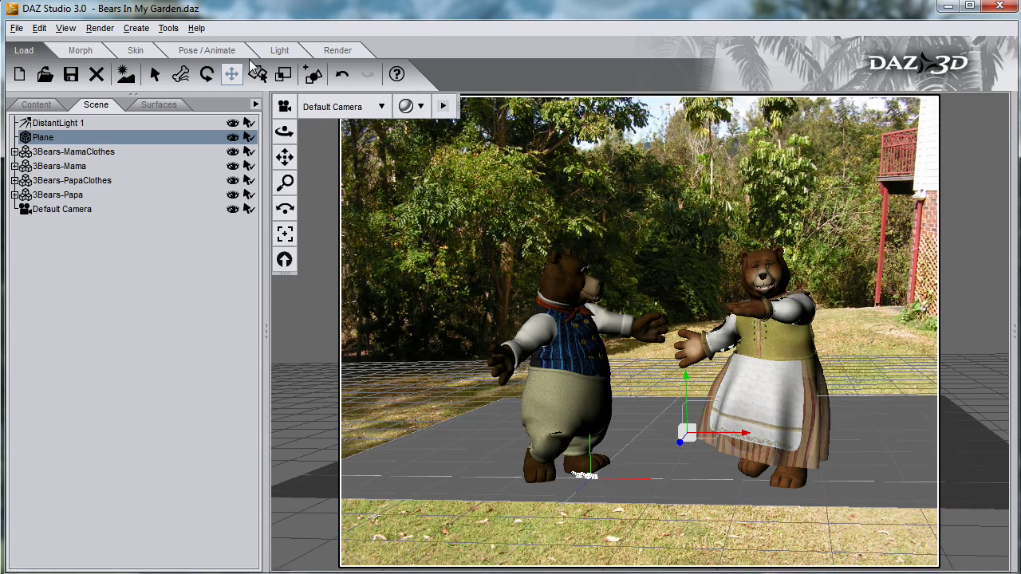
- Target the plane's surface and create a new material named Material_0 in the Shader Mixer
click(258, 73)
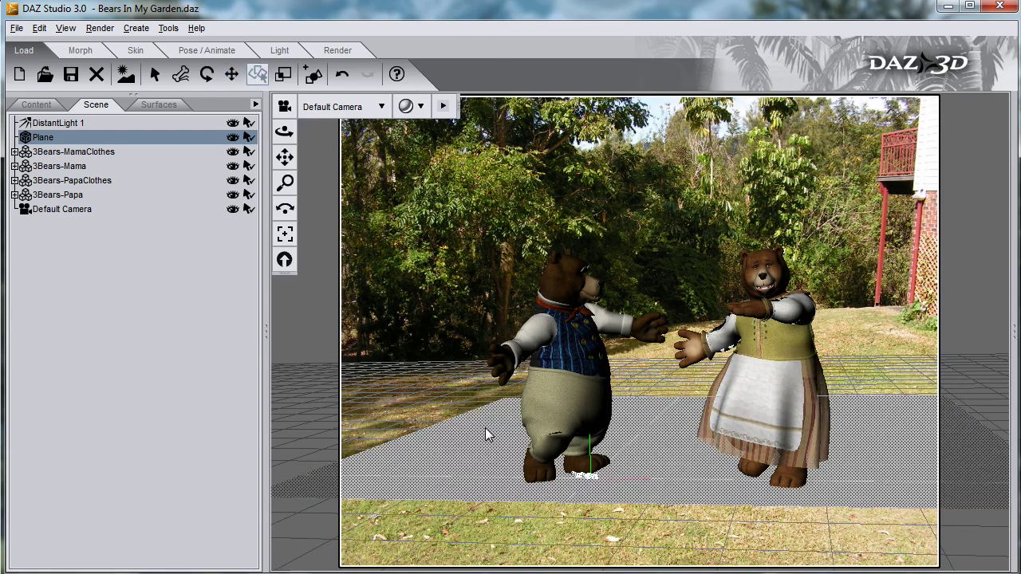
click(65, 28)
mouse_move(103, 96)
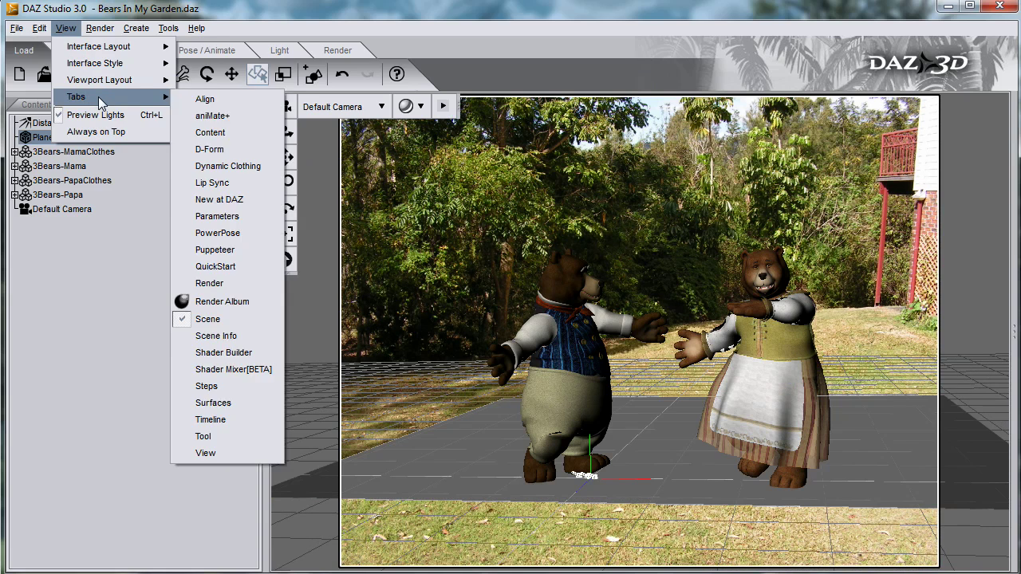
click(247, 369)
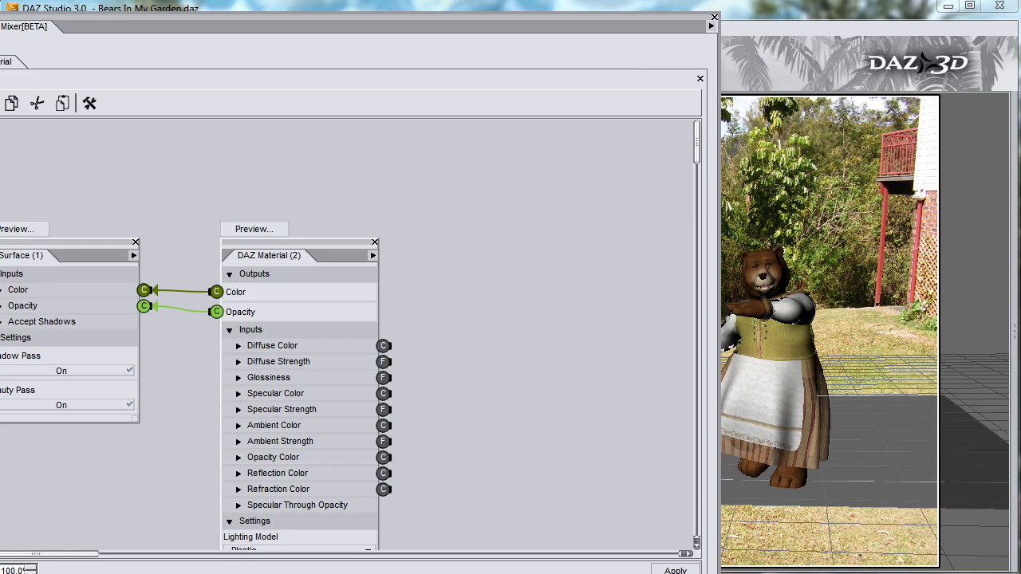
click(1, 47)
click(4, 64)
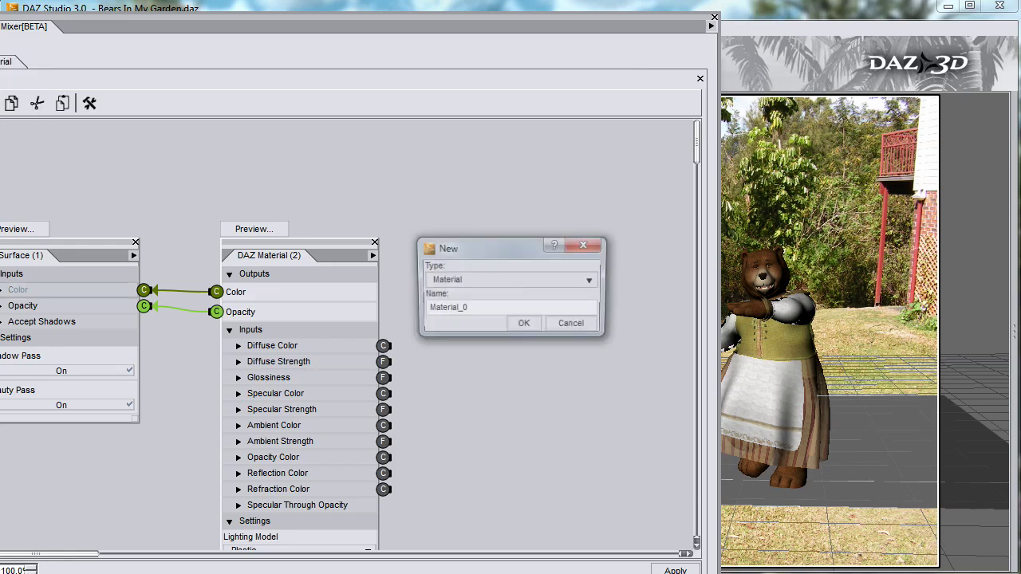
click(530, 324)
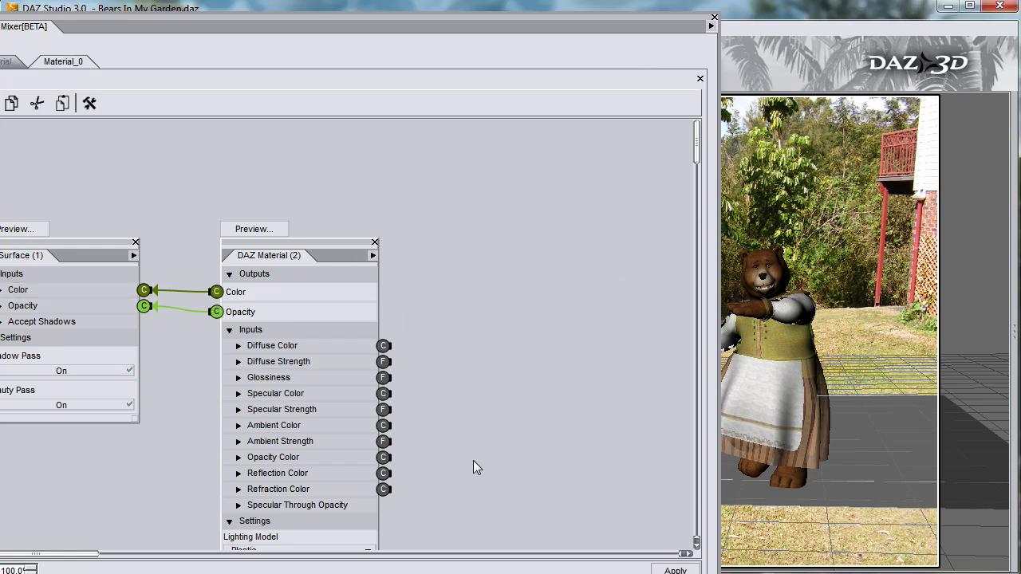
- Insert a Shadow Catcher lighting function brick beside the DAZ Material brick
right_click(482, 231)
mouse_move(594, 240)
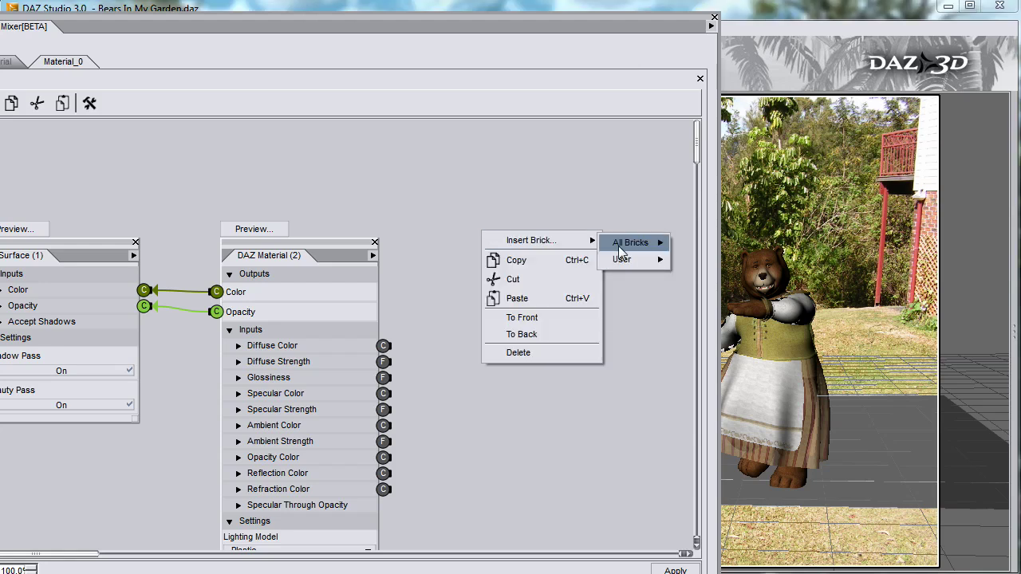
mouse_move(621, 252)
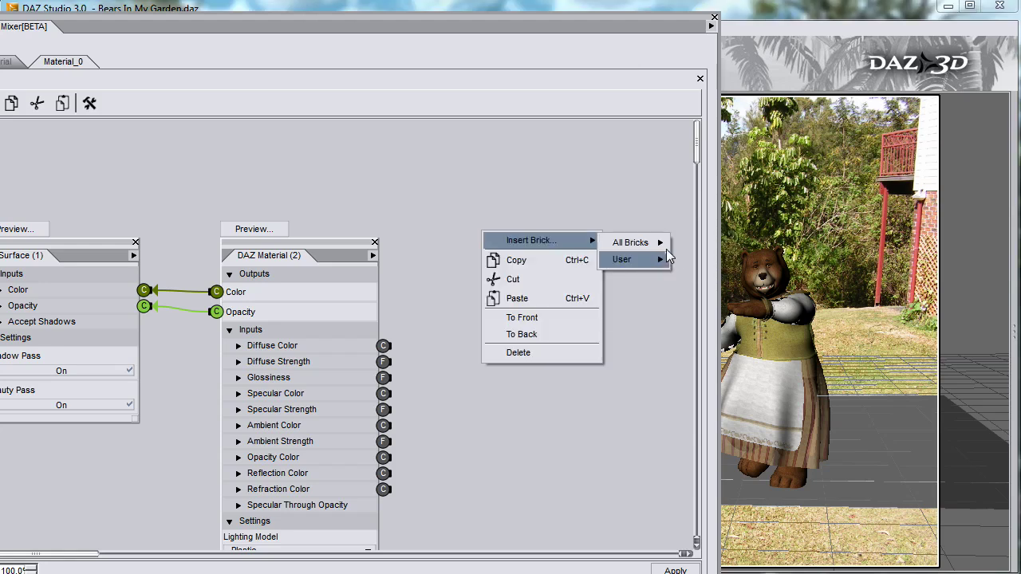
mouse_move(681, 266)
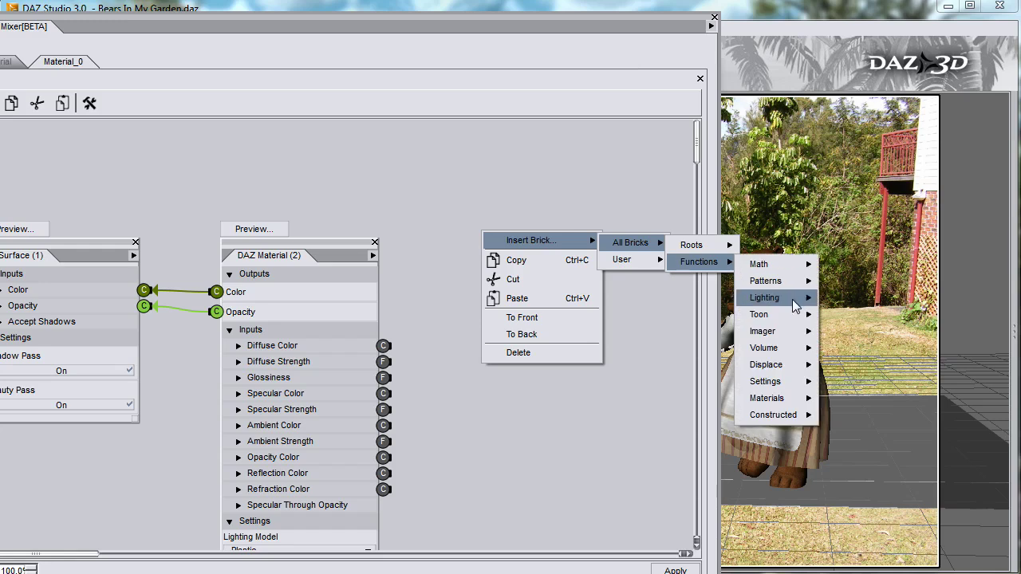
mouse_move(793, 300)
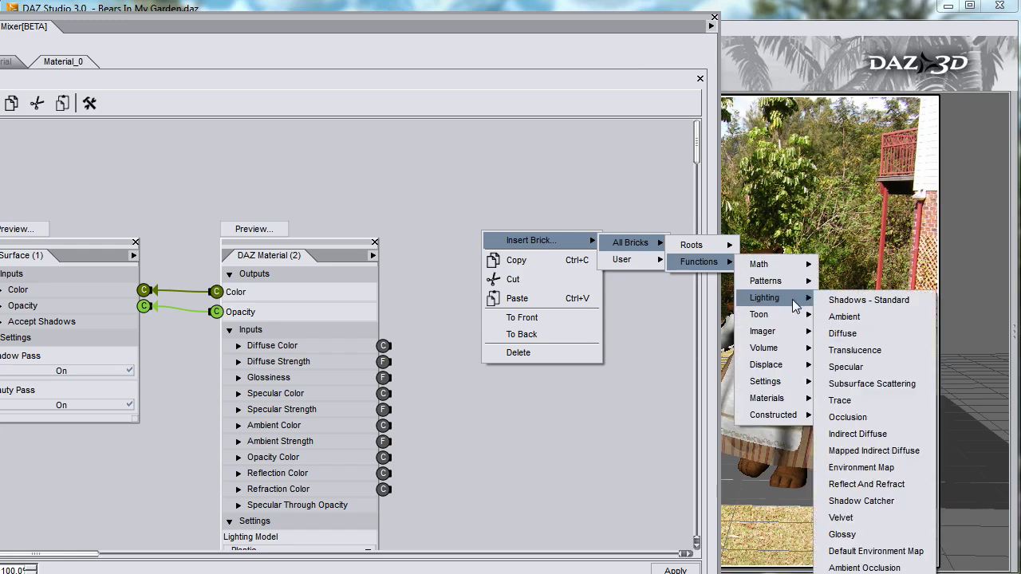
click(857, 501)
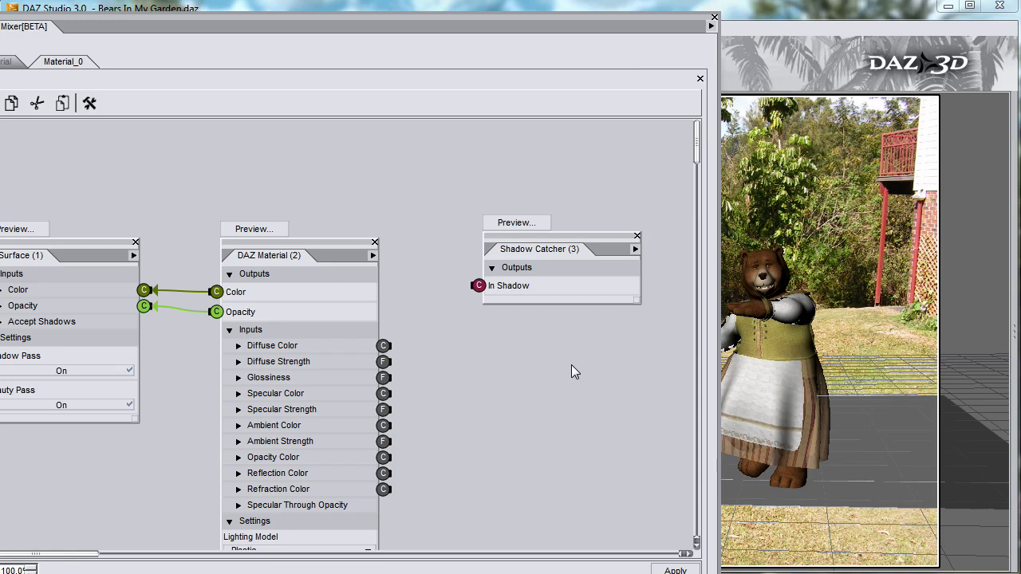
- Try feeding the Shadow Catcher's In Shadow output straight into the Surface's Color, with its Opacity disconnected and the DAZ Material brick moved aside
drag(479, 285, 147, 291)
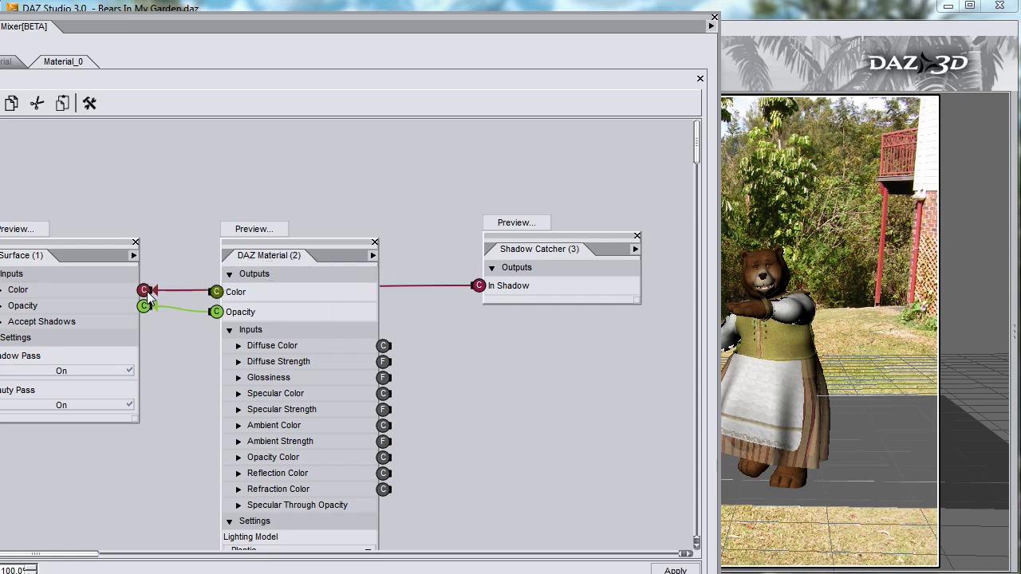
right_click(145, 305)
click(153, 318)
drag(357, 242, 376, 378)
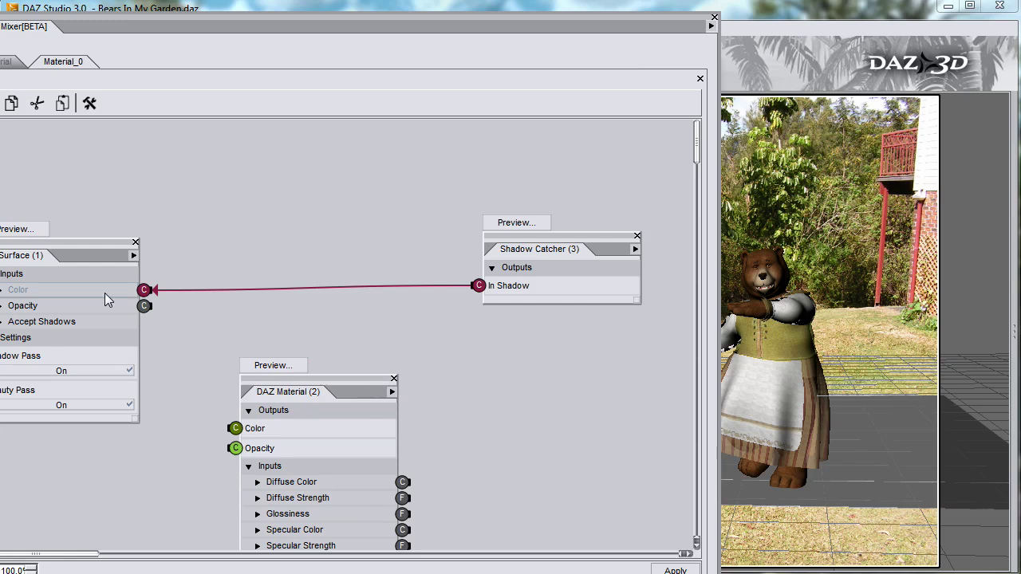
- Close the Shader Mixer and render the scene to inspect the Shadow Catcher's raw output on the plane
click(715, 18)
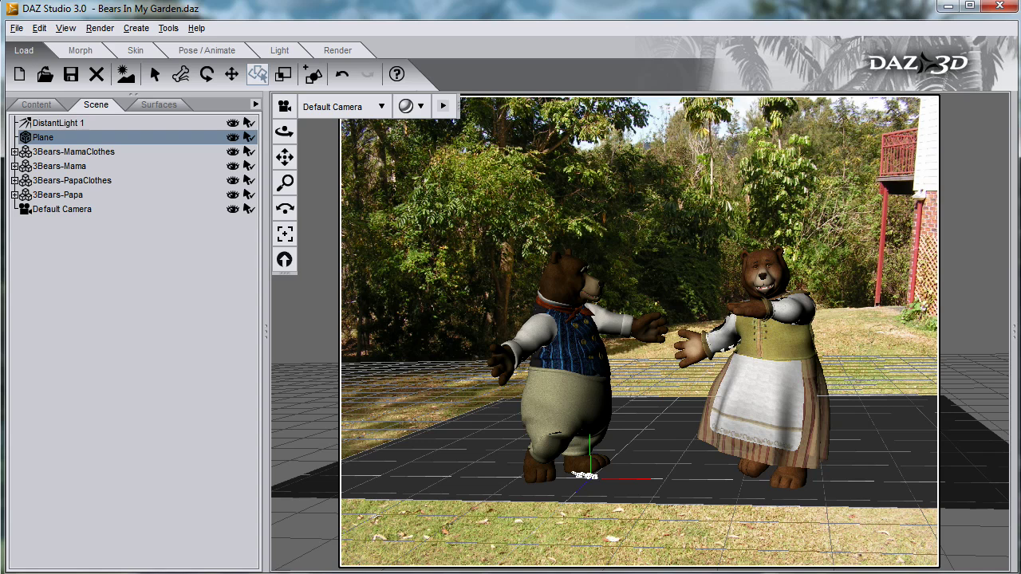
click(100, 28)
click(113, 45)
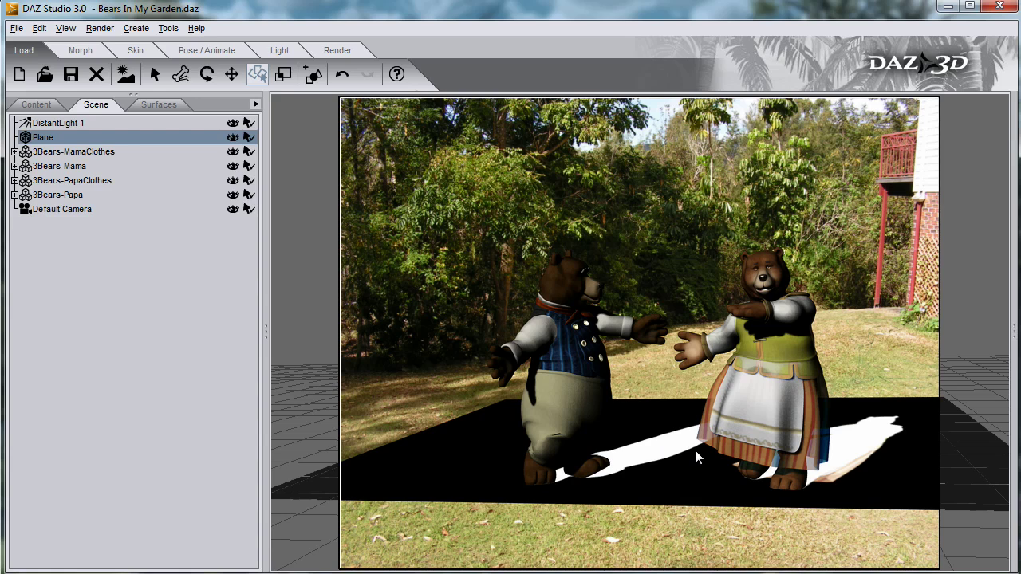
- Reopen the Shader Mixer, place the DAZ Material brick between the other two, and reconnect its Color and Opacity outputs to the Surface
click(61, 30)
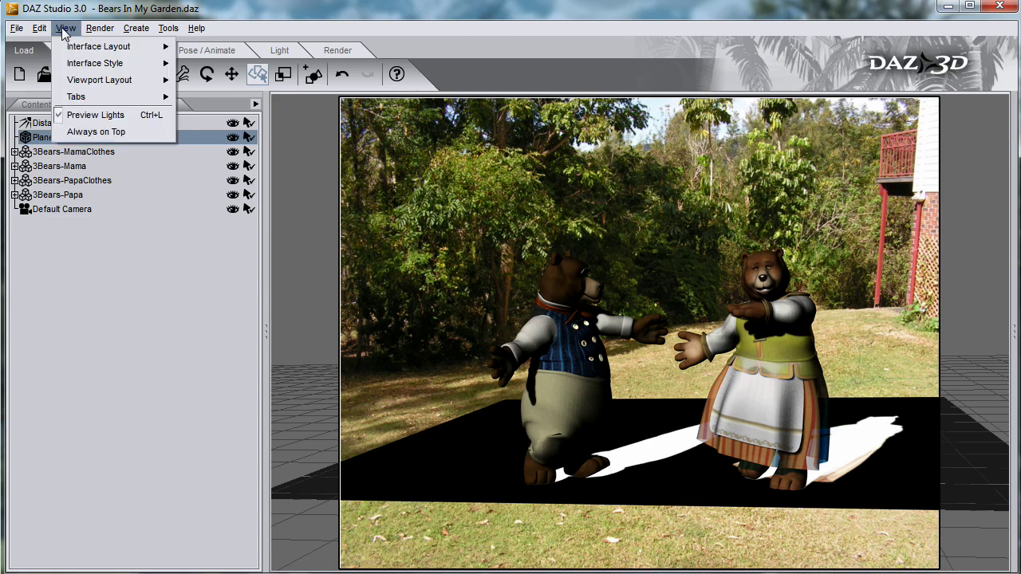
mouse_move(111, 97)
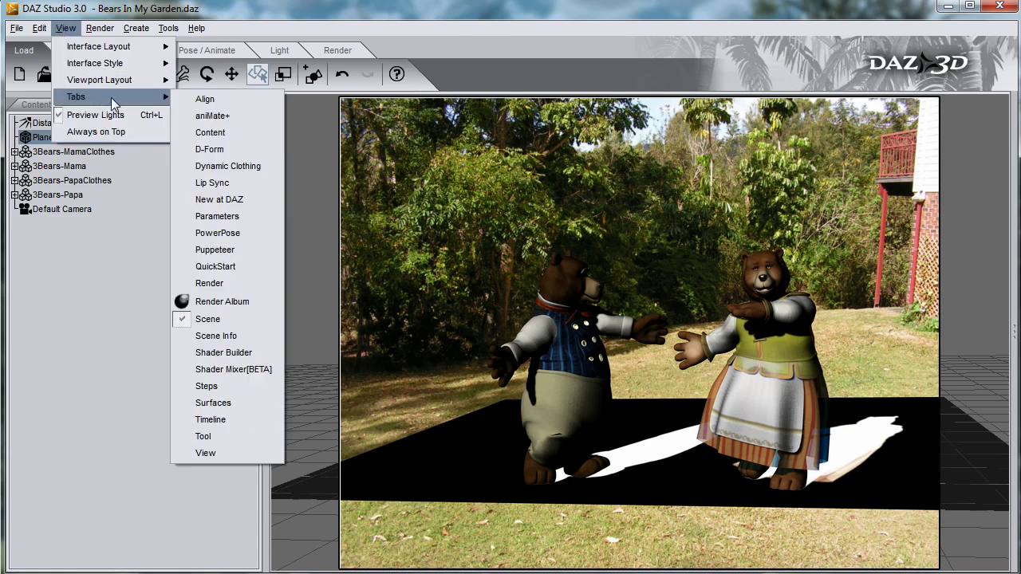
click(256, 376)
drag(319, 376, 322, 165)
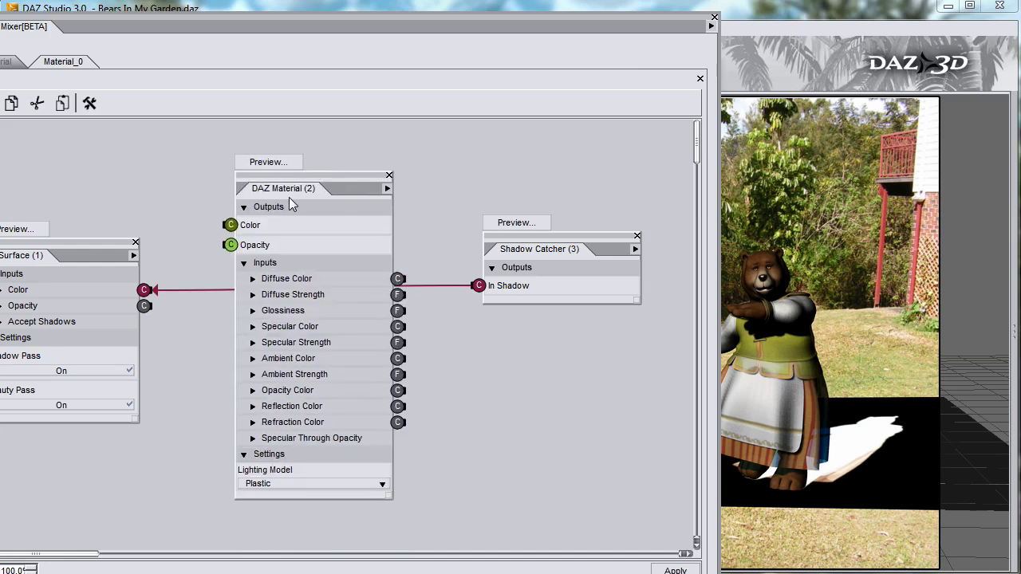
drag(229, 226, 145, 289)
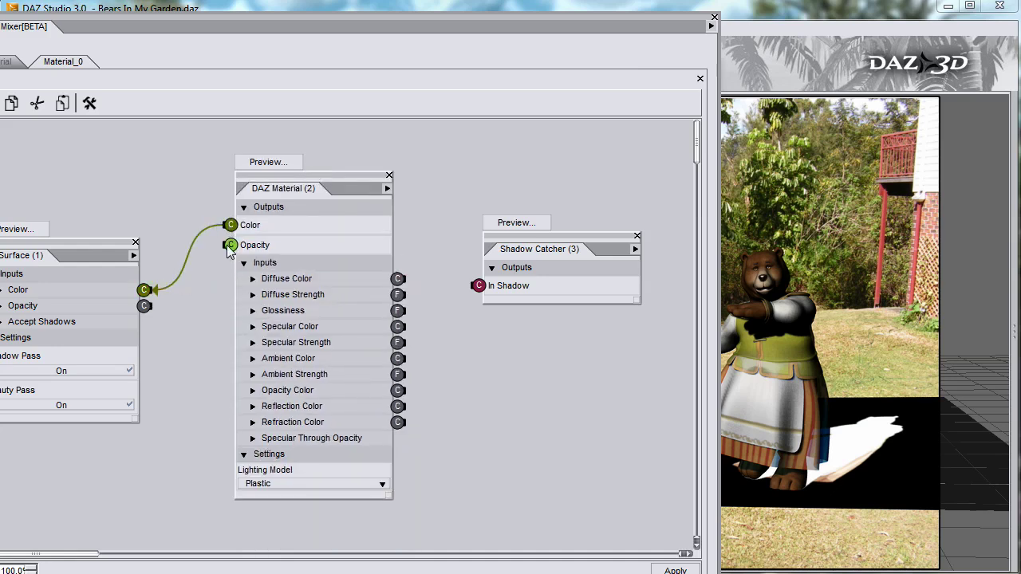
drag(229, 245, 145, 306)
- Connect the Shadow Catcher's In Shadow output to the DAZ Material's Opacity Color, and render the scene with the updated material applied
drag(479, 286, 404, 399)
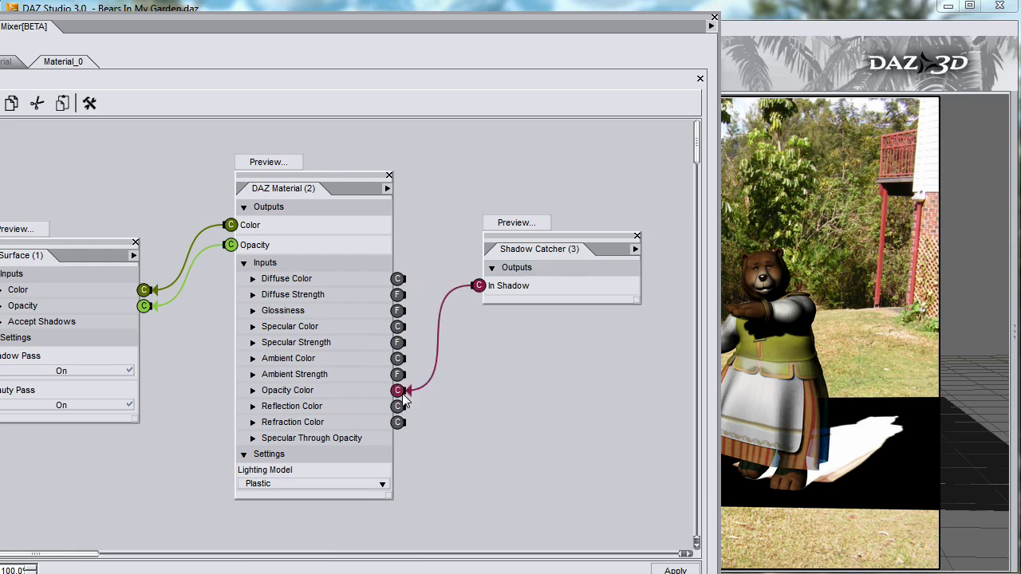
click(668, 570)
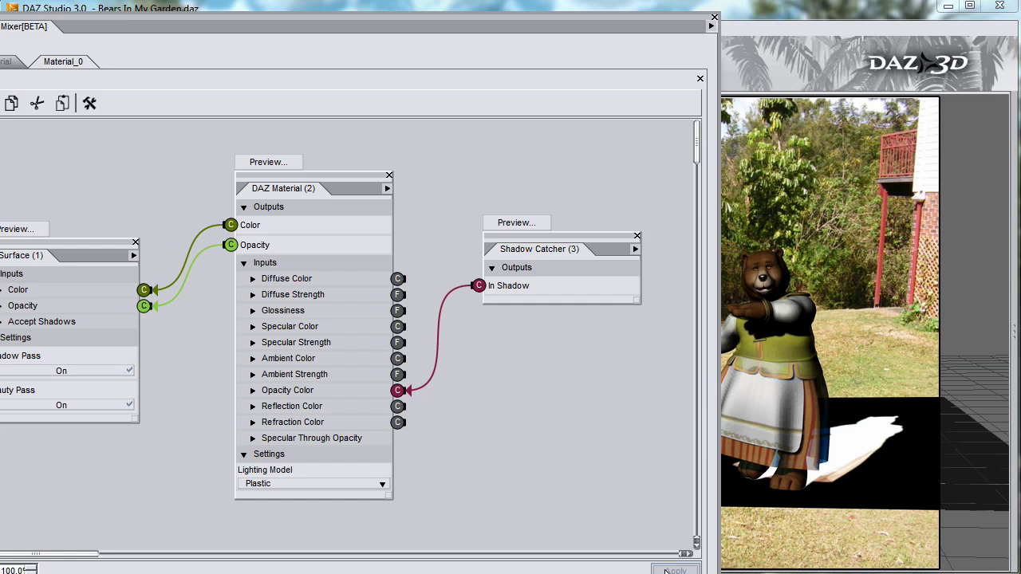
click(714, 16)
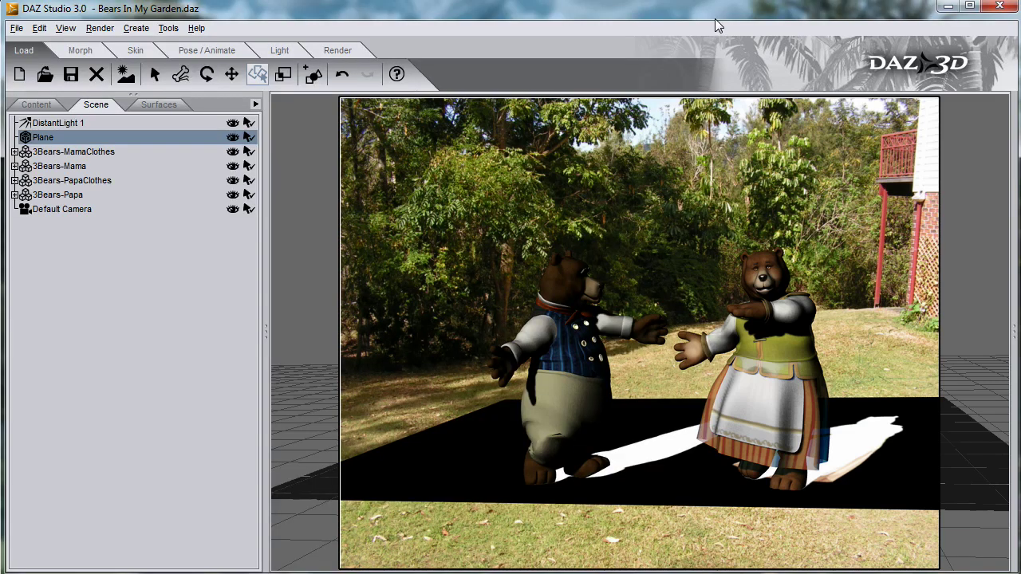
key(ctrl+r)
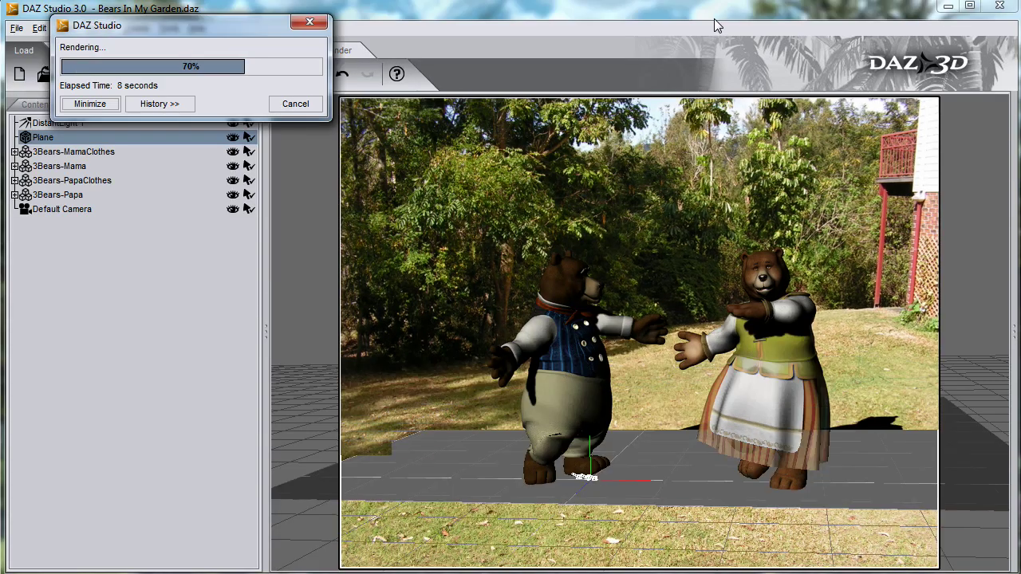